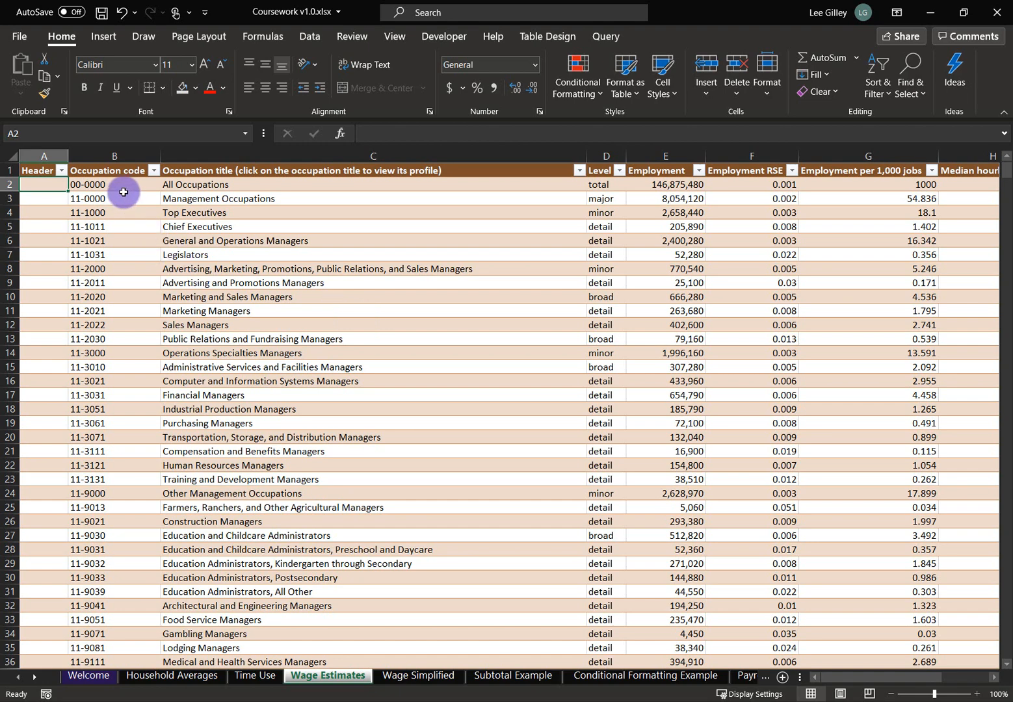
Step: Examine the Occupation code and Level columns, including the major and minor entries, and return to the first data cell
drag(126, 185, 128, 549)
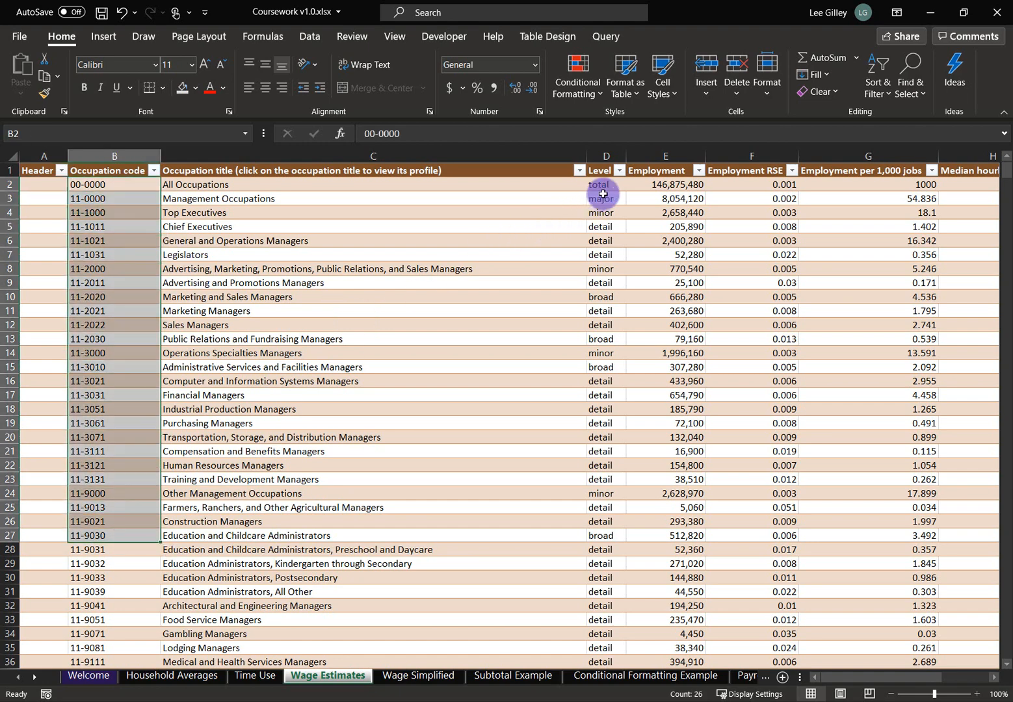
drag(602, 196, 615, 543)
drag(603, 199, 604, 213)
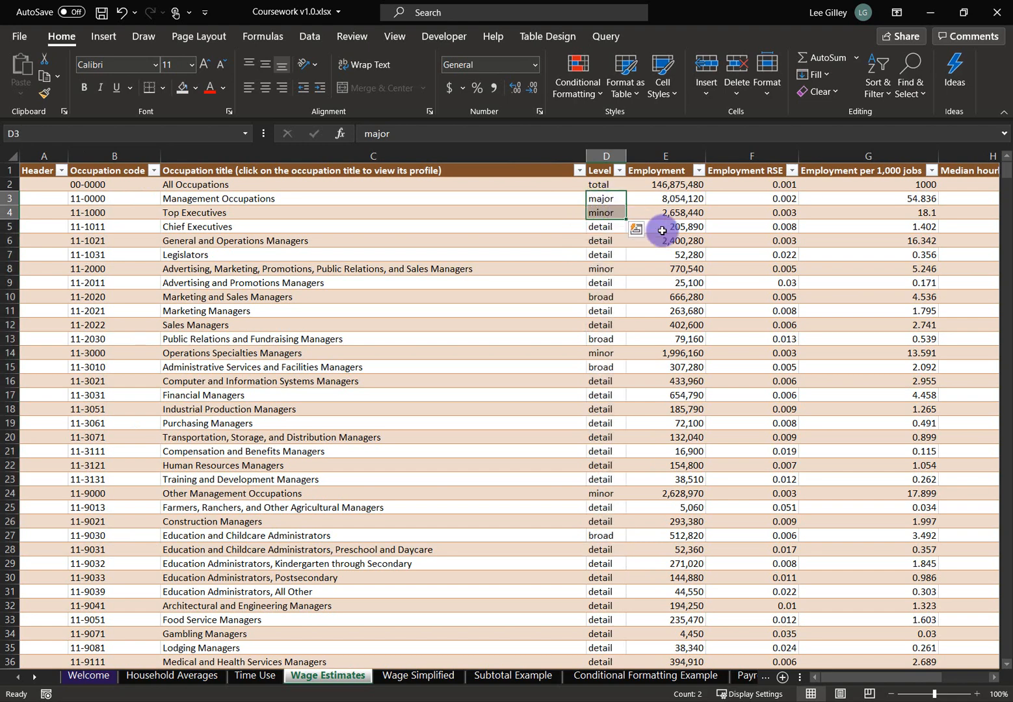
key(ctrl+Home)
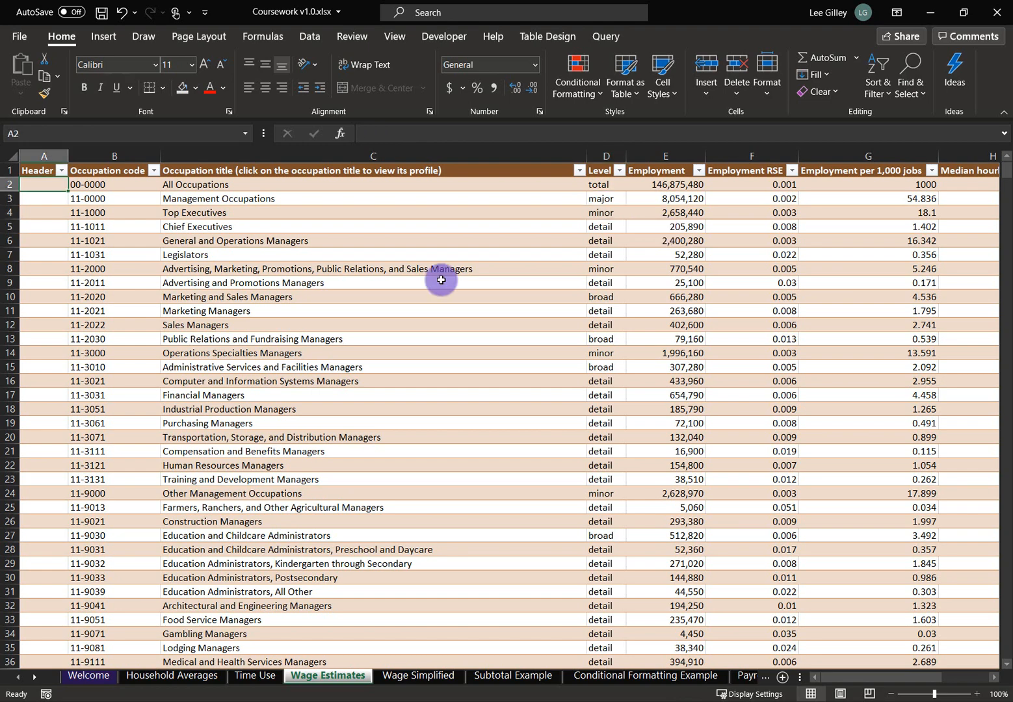
key(alt)
key(h)
key(l)
key(Escape)
key(Escape)
key(Escape)
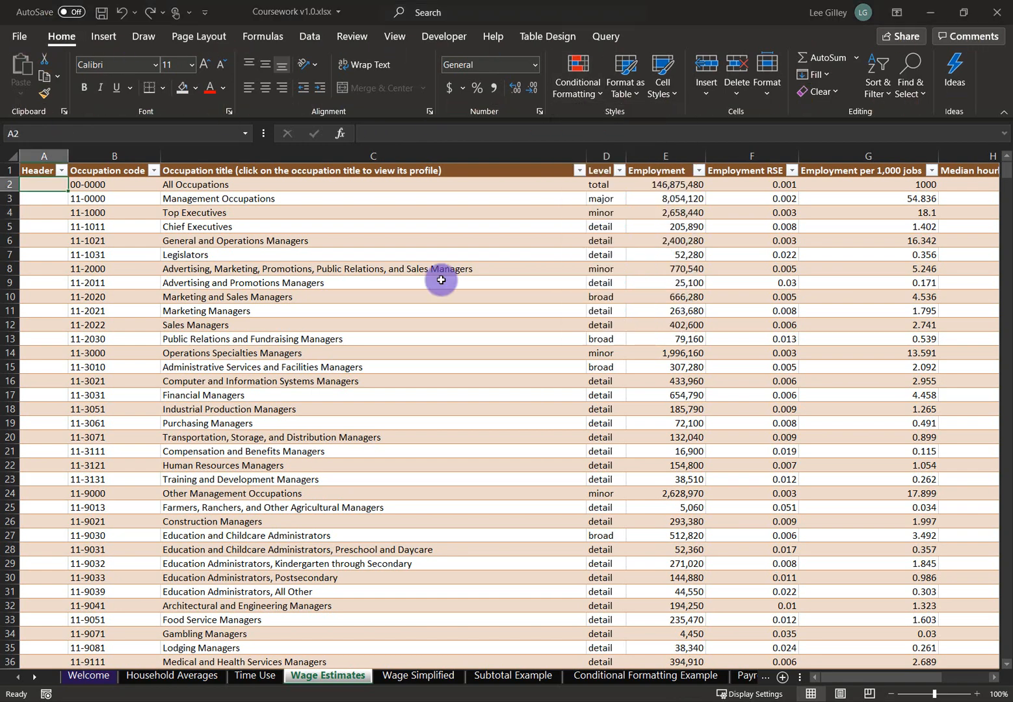
Step: Start a new formula-based conditional formatting rule for cell A2 with the formula =d2="major"
key(alt)
key(h)
key(l)
key(n)
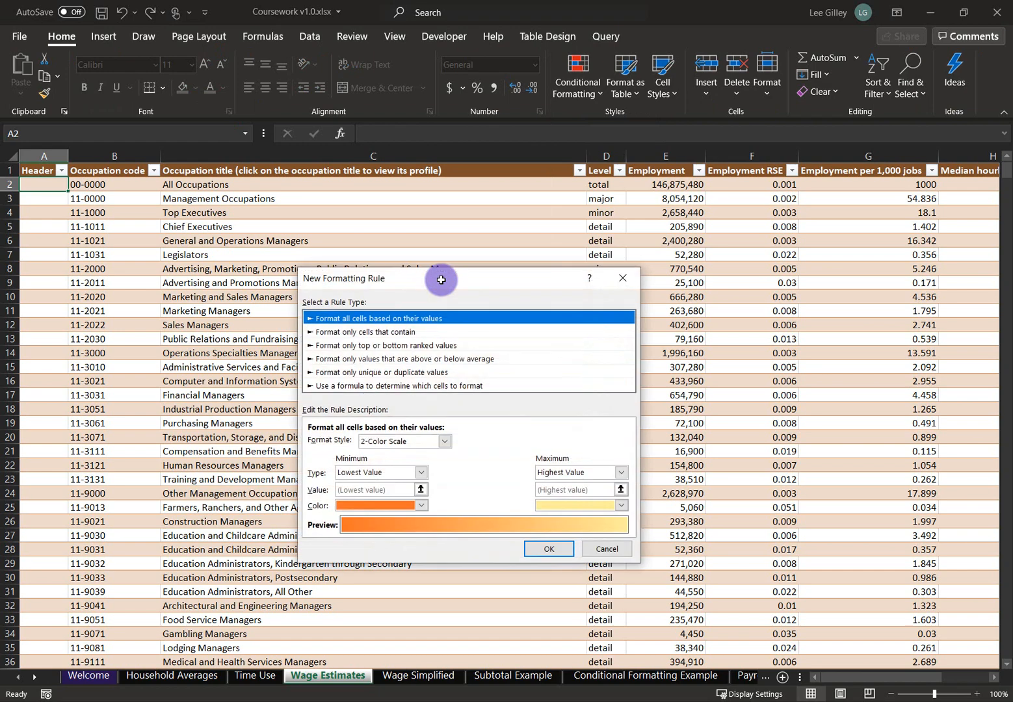
click(479, 386)
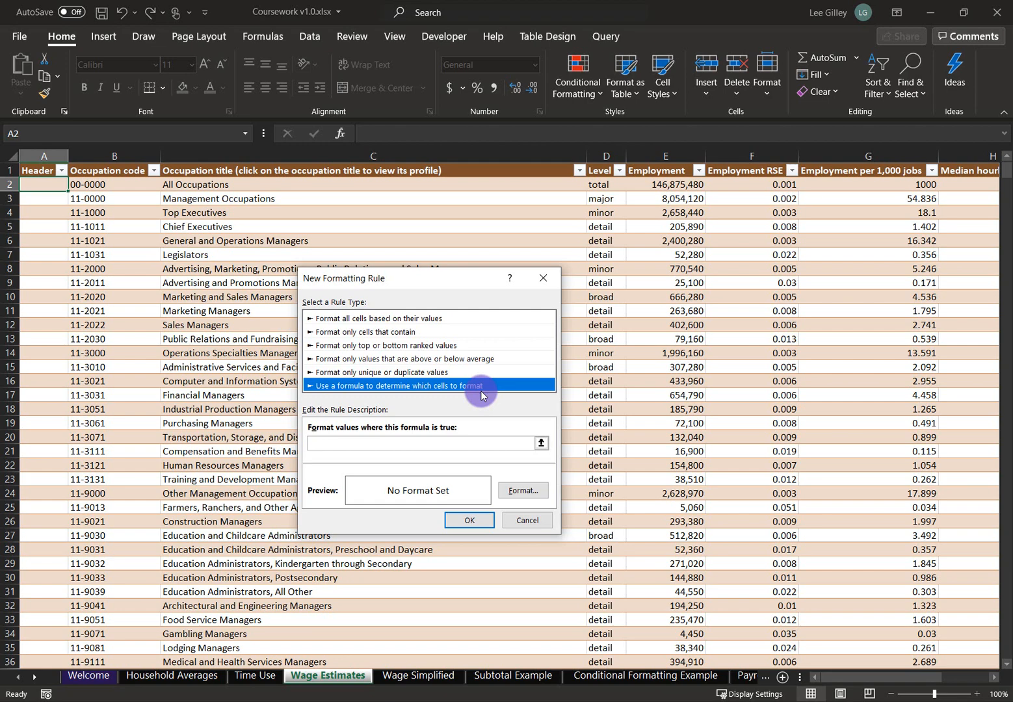
click(371, 442)
text(=d)
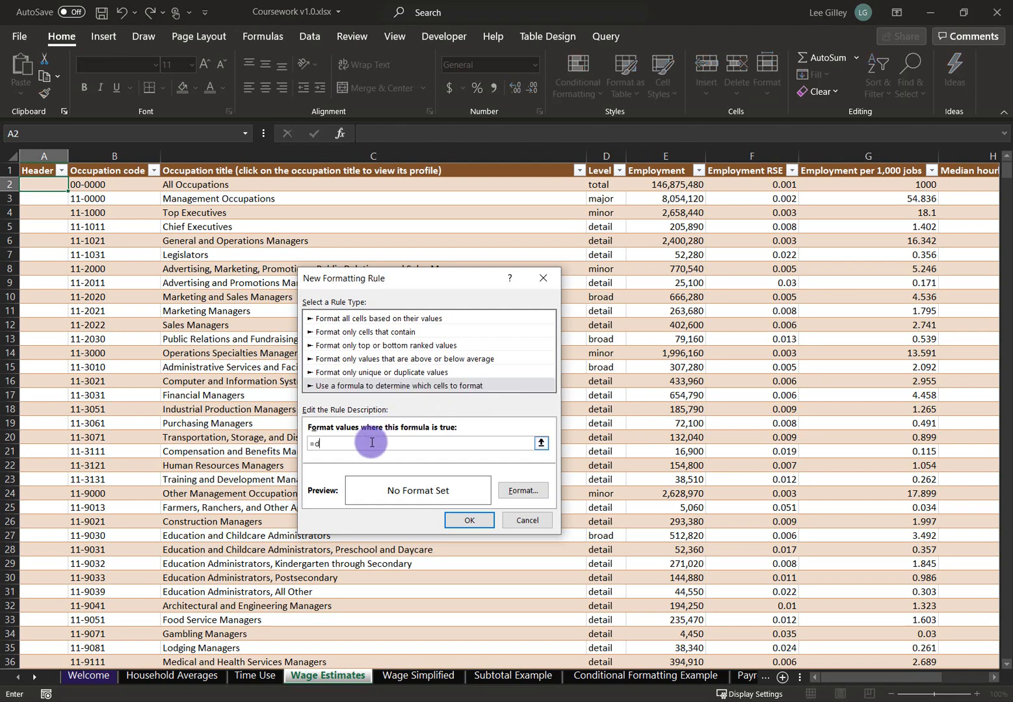
text(2="major")
Step: Set the "major" rule's format to bold text with a light tan background fill
click(523, 491)
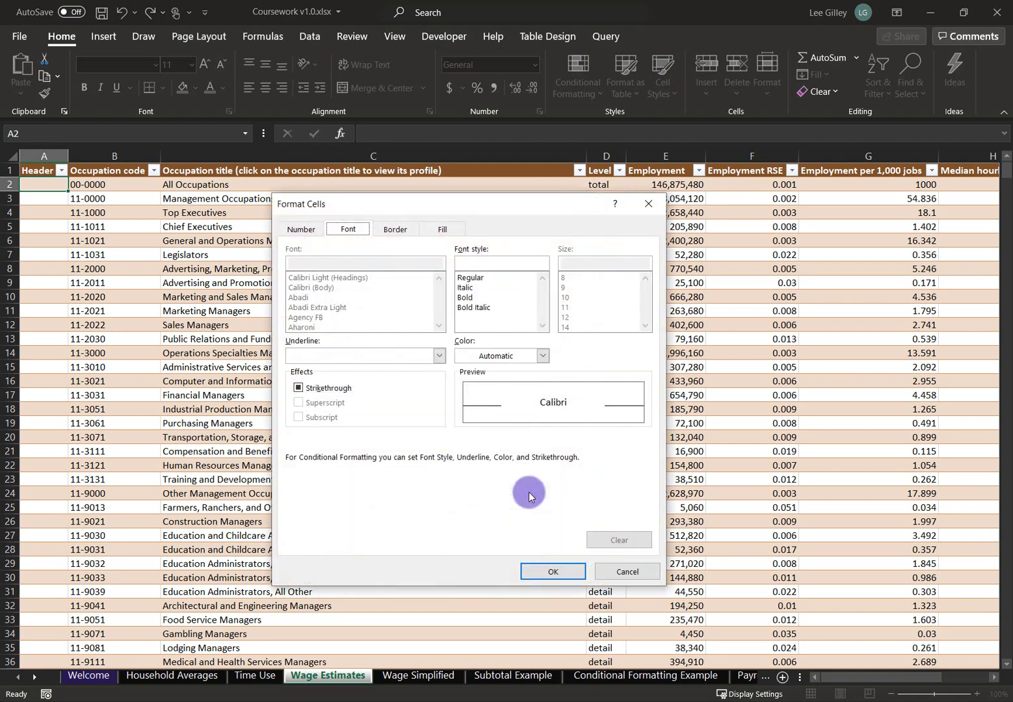
click(476, 297)
click(448, 230)
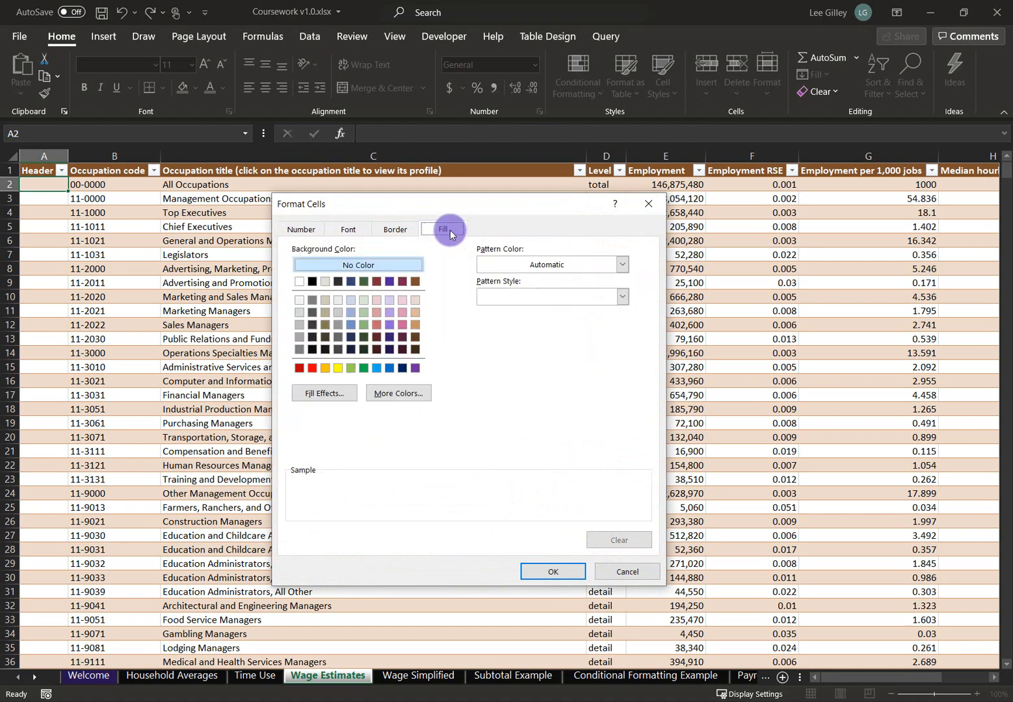
click(415, 312)
click(563, 577)
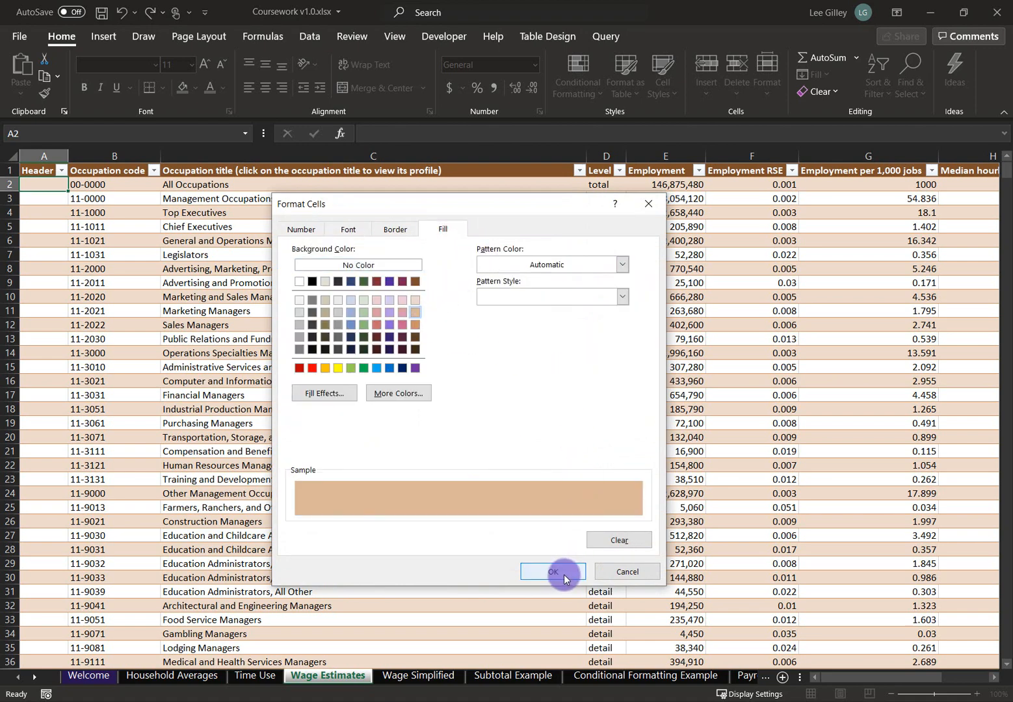
Step: Make the column reference absolute so the formula reads =$d2="major", and create the rule
click(470, 513)
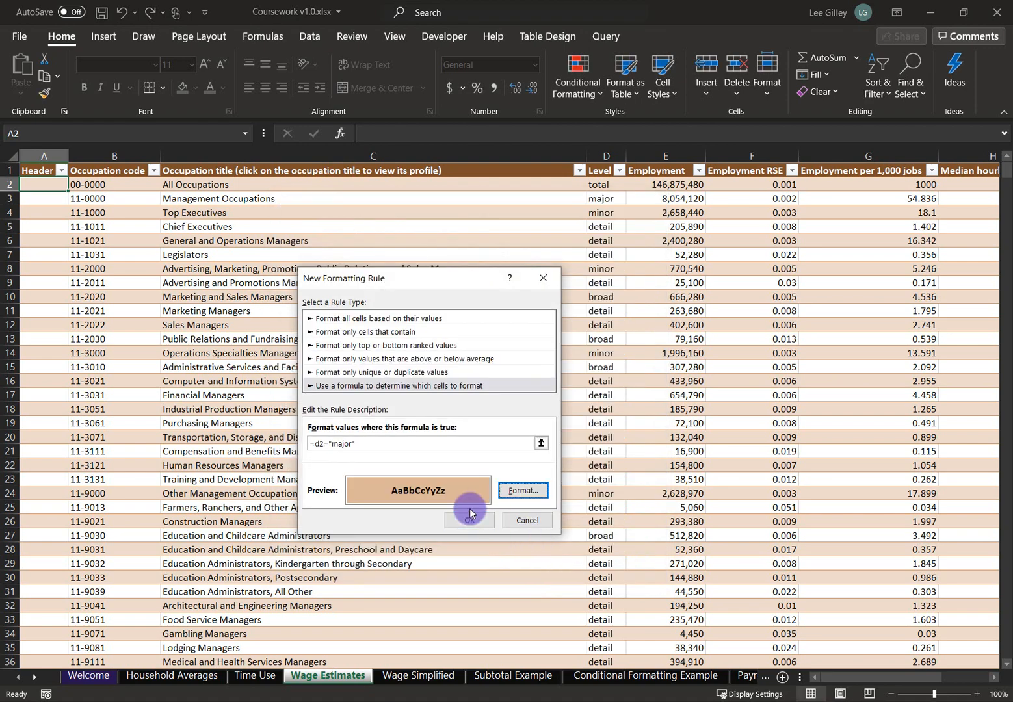
click(319, 444)
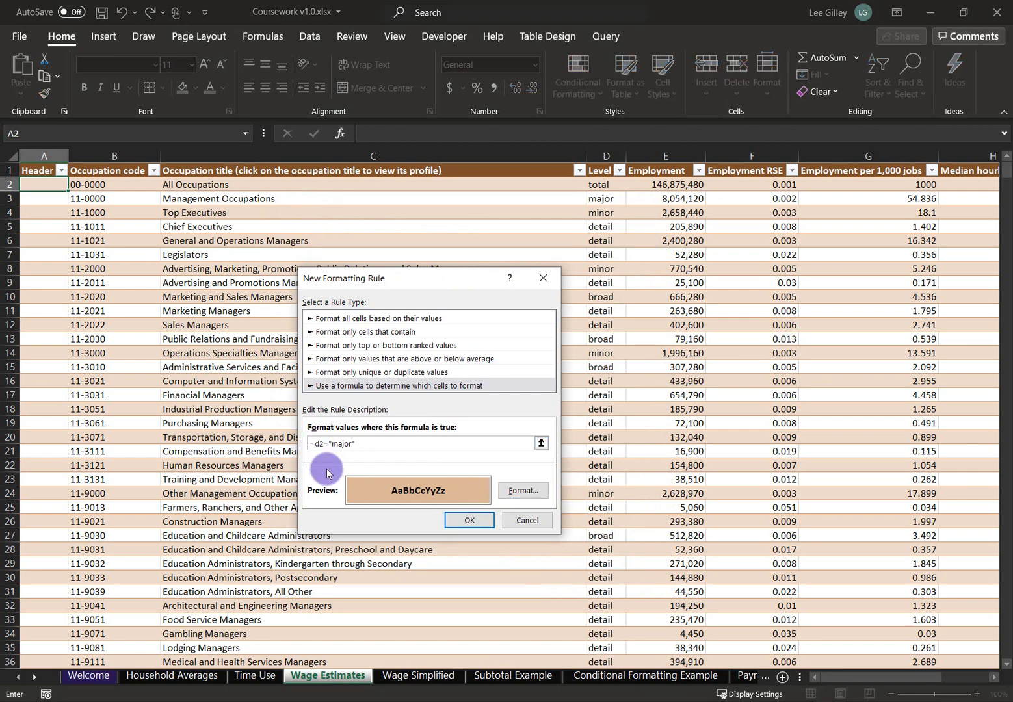
text($)
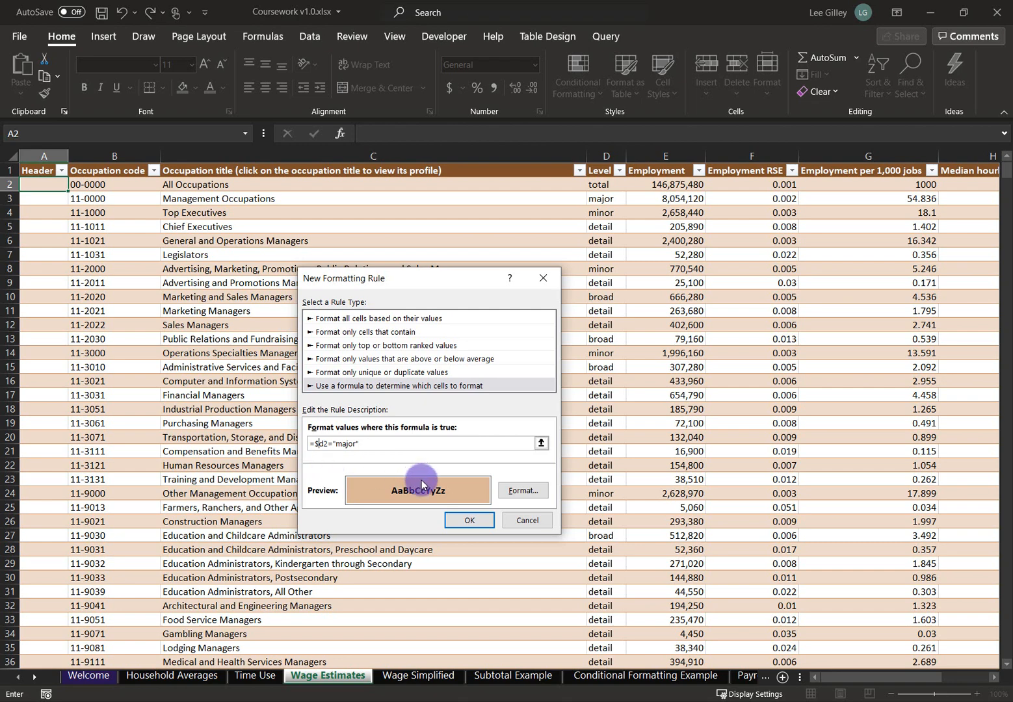
click(450, 520)
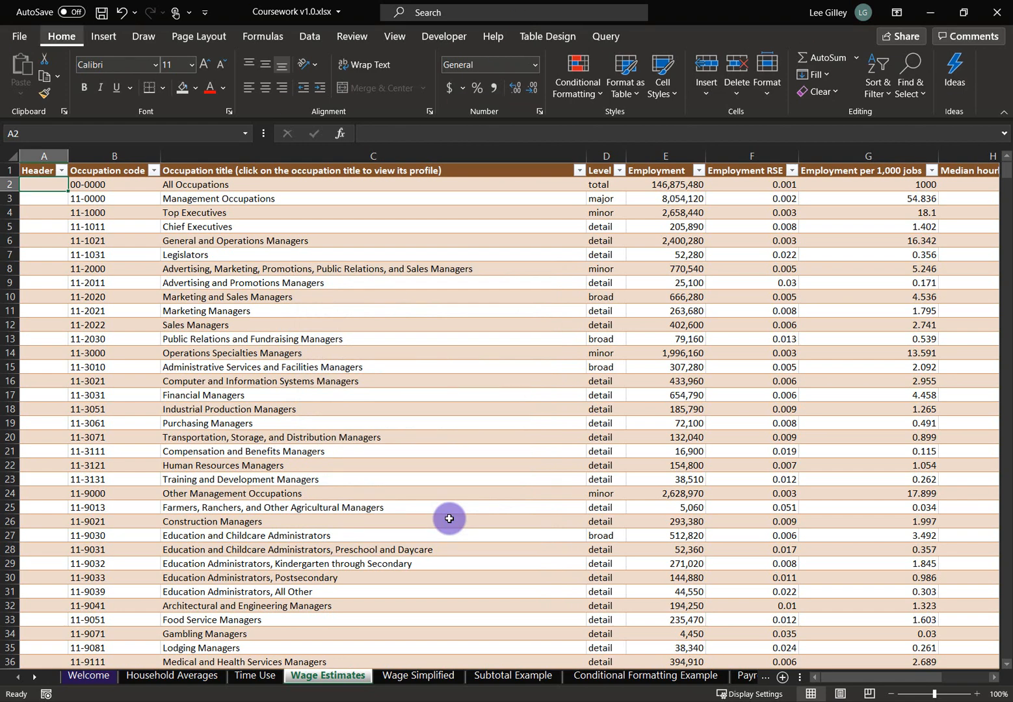
Step: Apply the "major" rule to the range =$A$2:$K$1041 and return to the start of the sheet
click(580, 388)
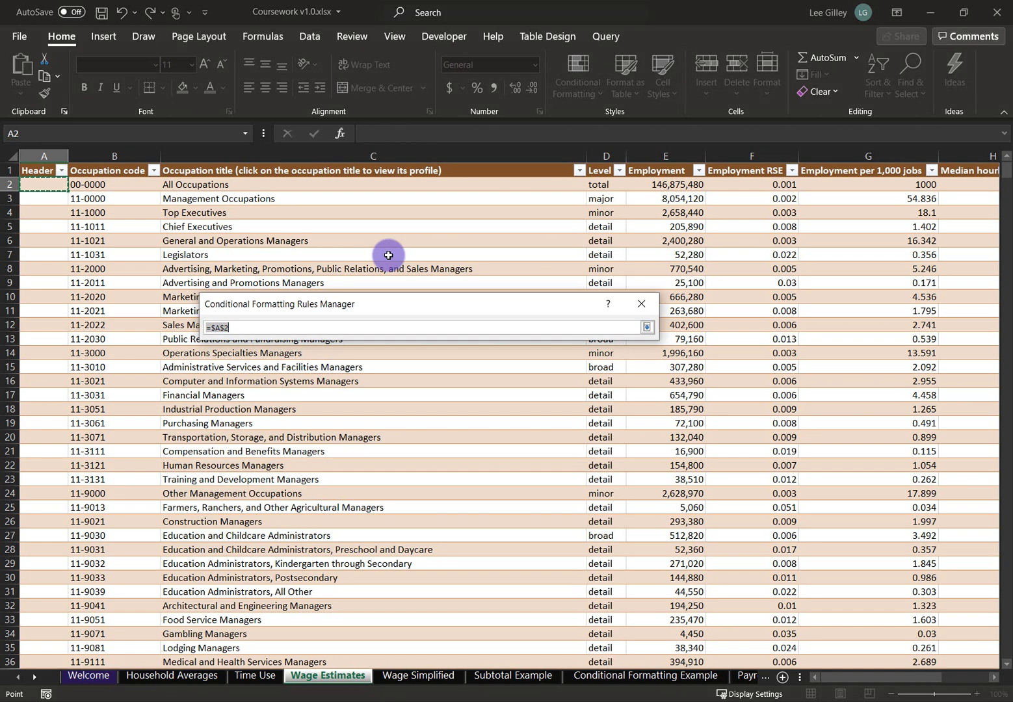
key(ctrl+shift+End)
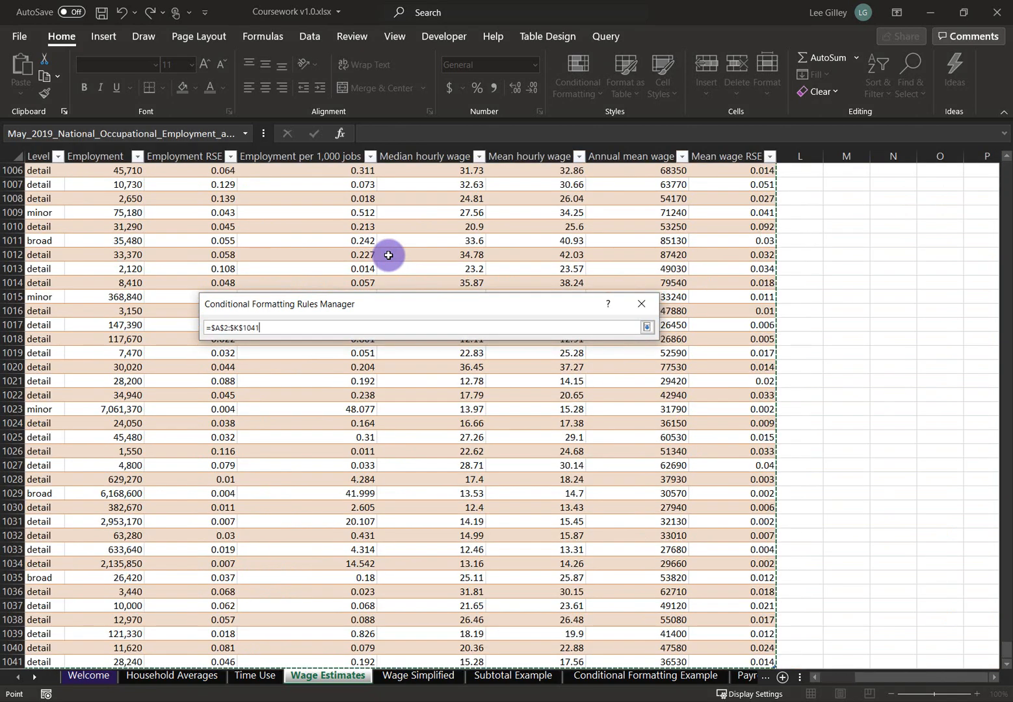
click(647, 327)
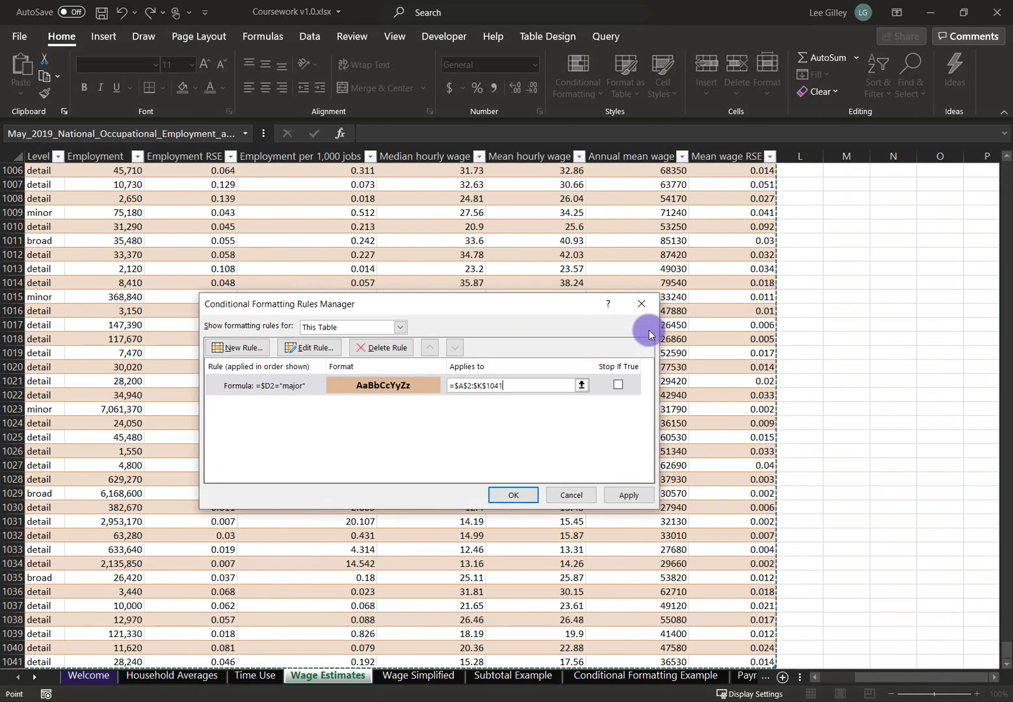
click(628, 494)
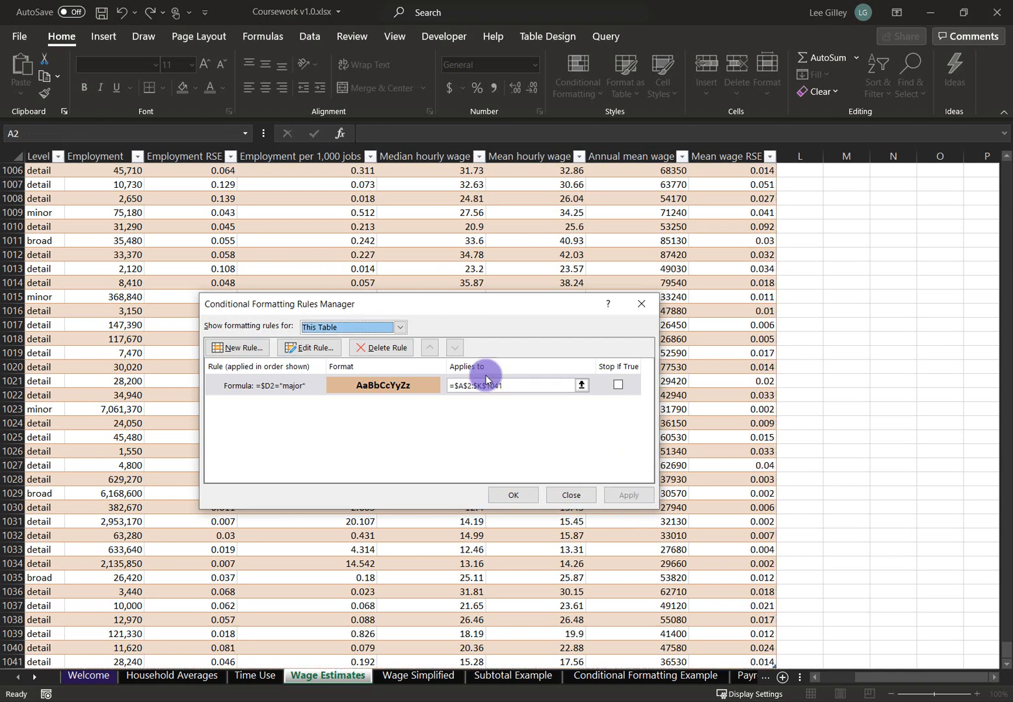
click(513, 494)
click(452, 434)
key(ctrl+Home)
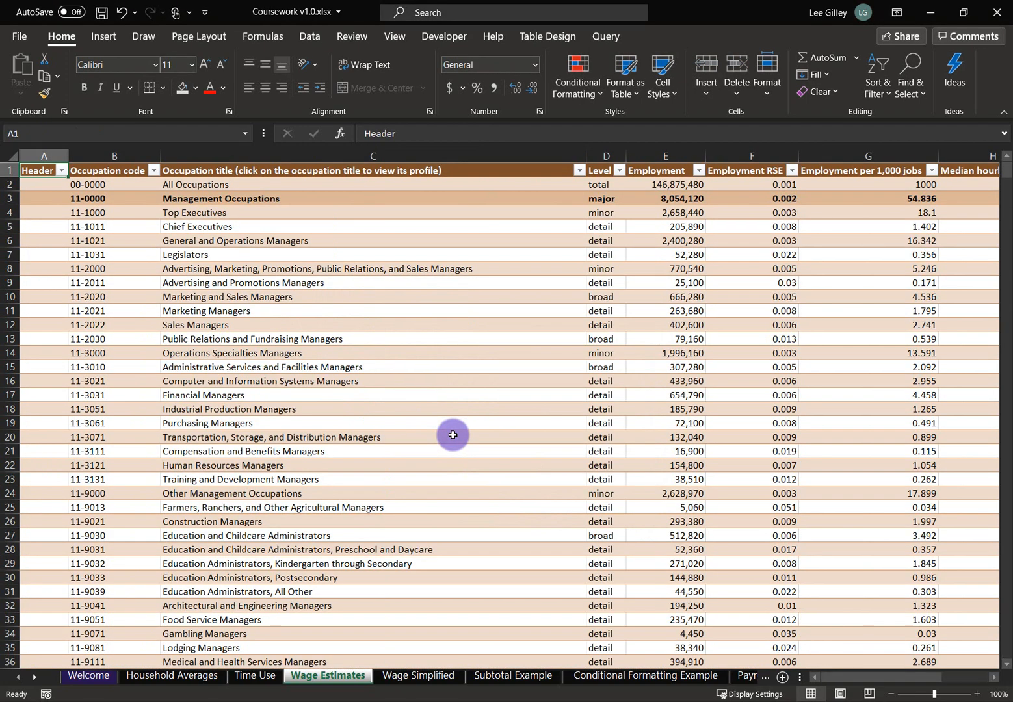
Step: Review the definition of the "major" rule through the conditional formatting rules manager
key(alt+h)
key(l)
key(r)
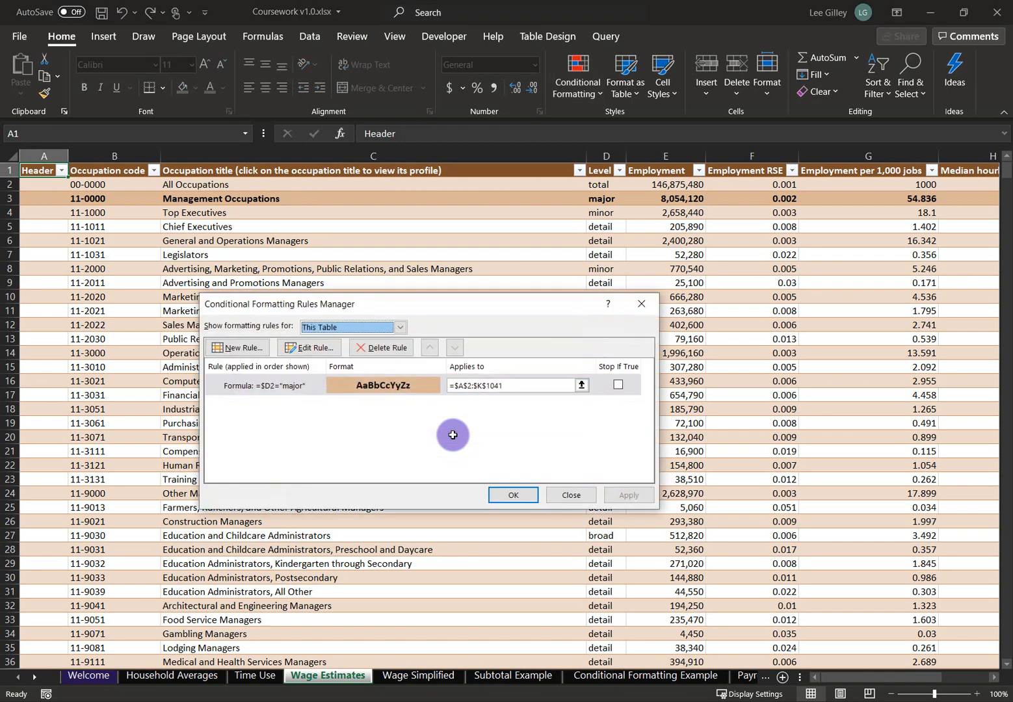
click(314, 353)
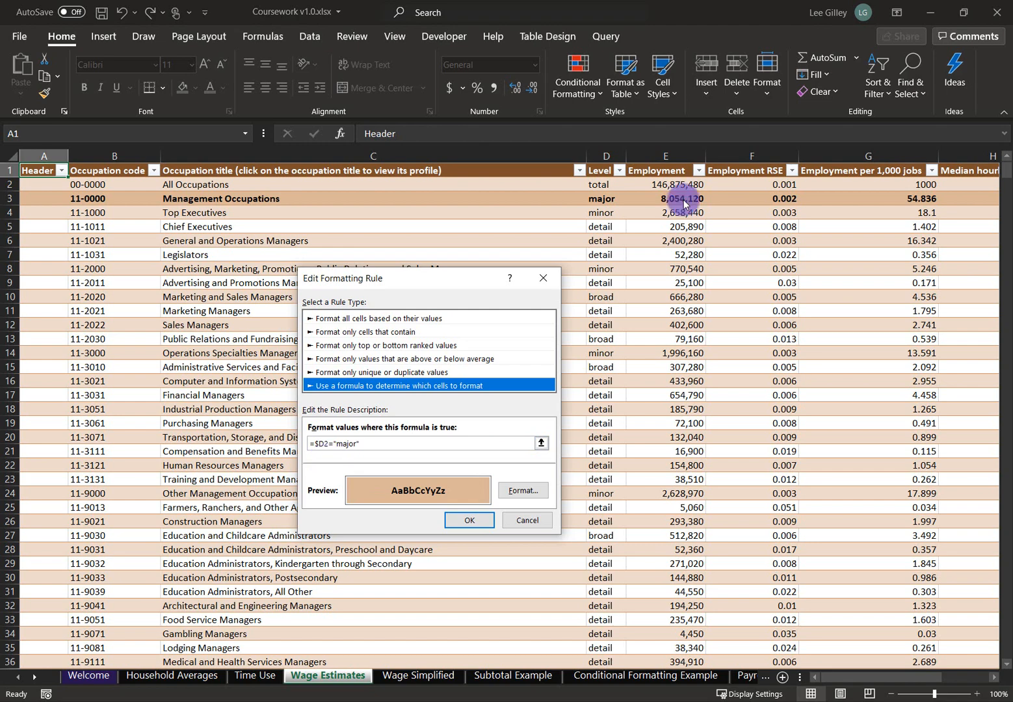
click(470, 519)
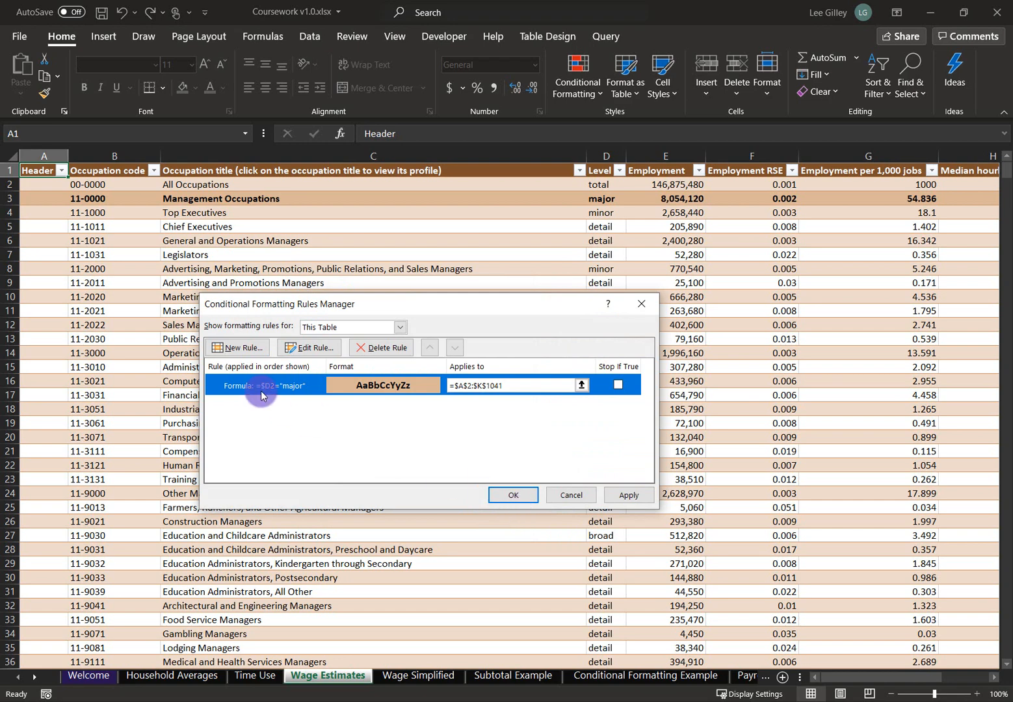
Step: Start another formula-based conditional formatting rule with the formula =$d2="minor"
click(236, 347)
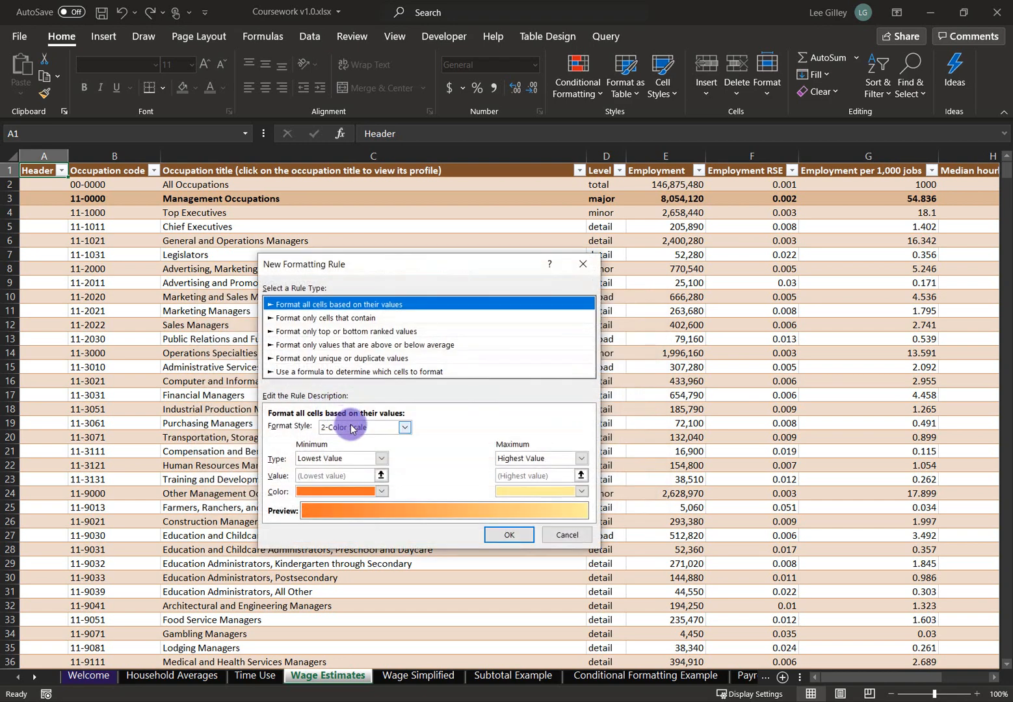
click(351, 371)
click(328, 427)
text(=)
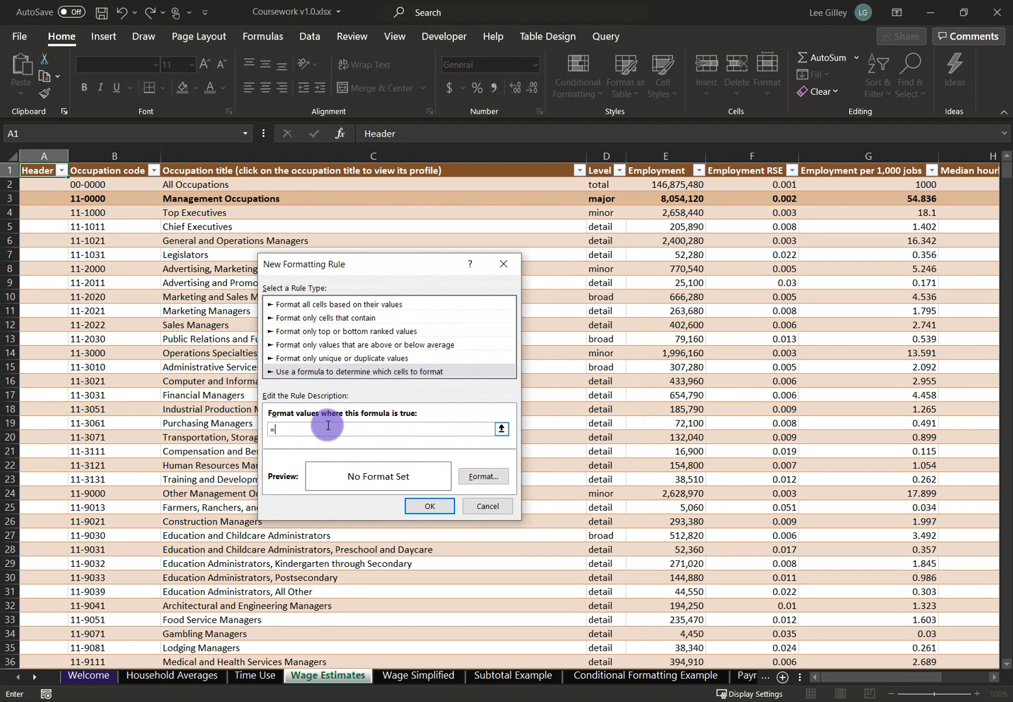
text($d2="minor")
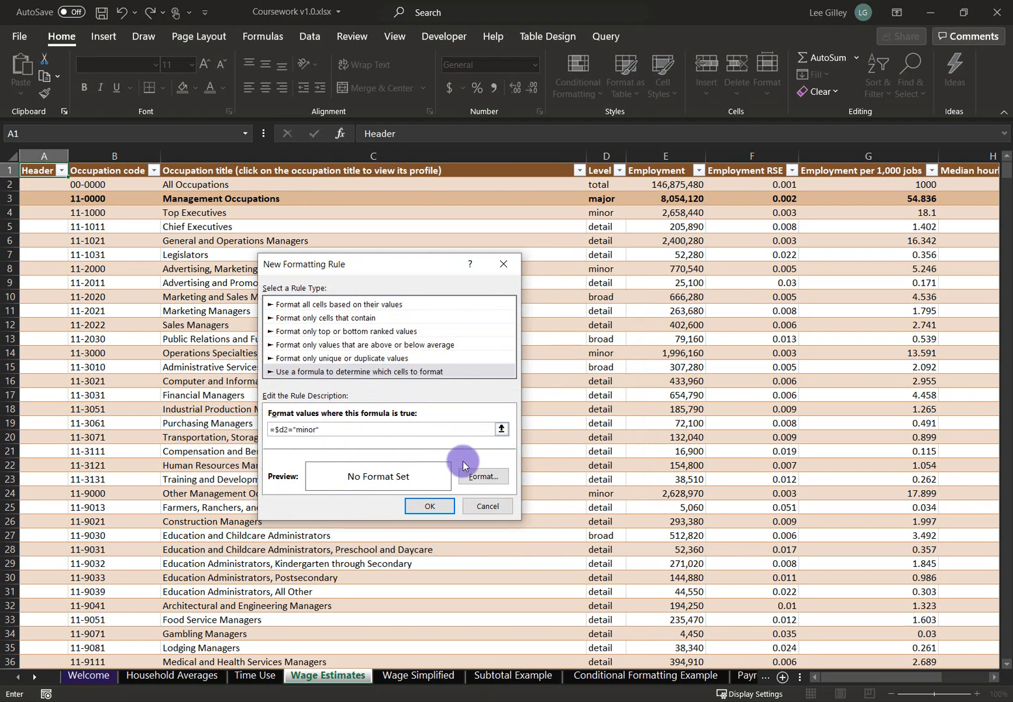
Step: Give the "minor" rule a light tan background fill and bold text, and create the rule
click(469, 477)
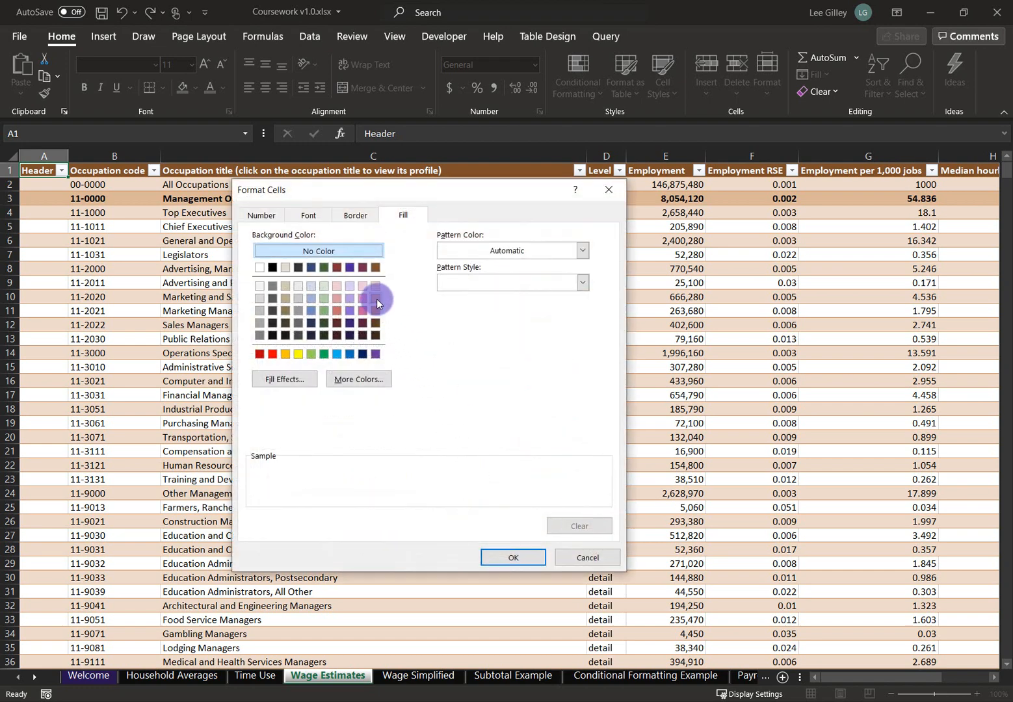
click(375, 298)
click(317, 216)
click(463, 284)
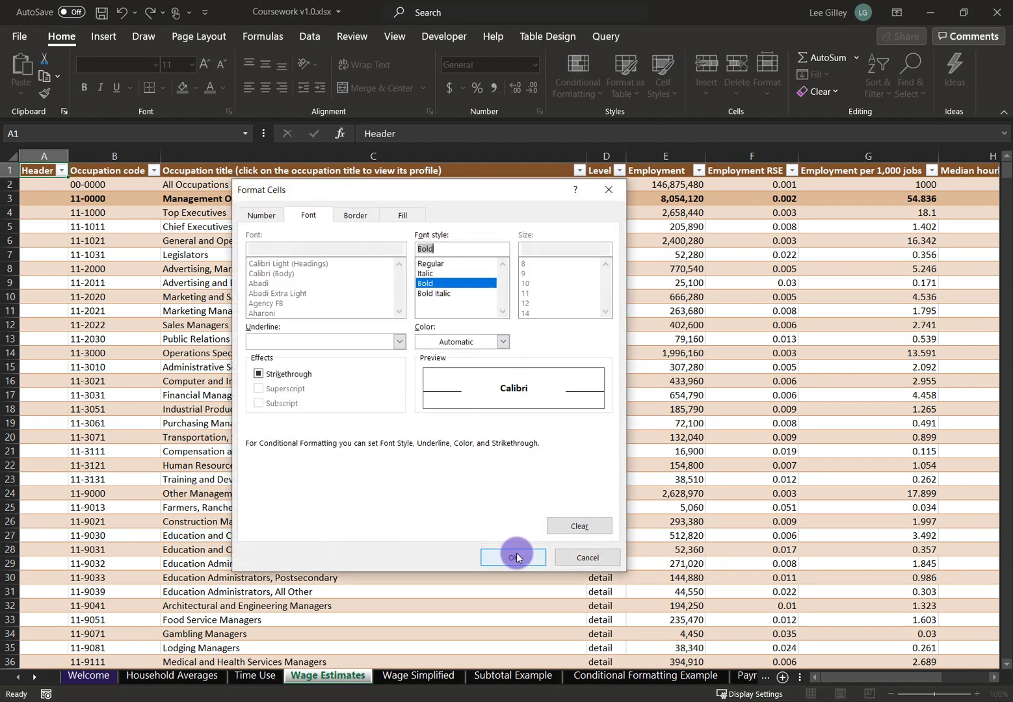
click(512, 557)
click(427, 569)
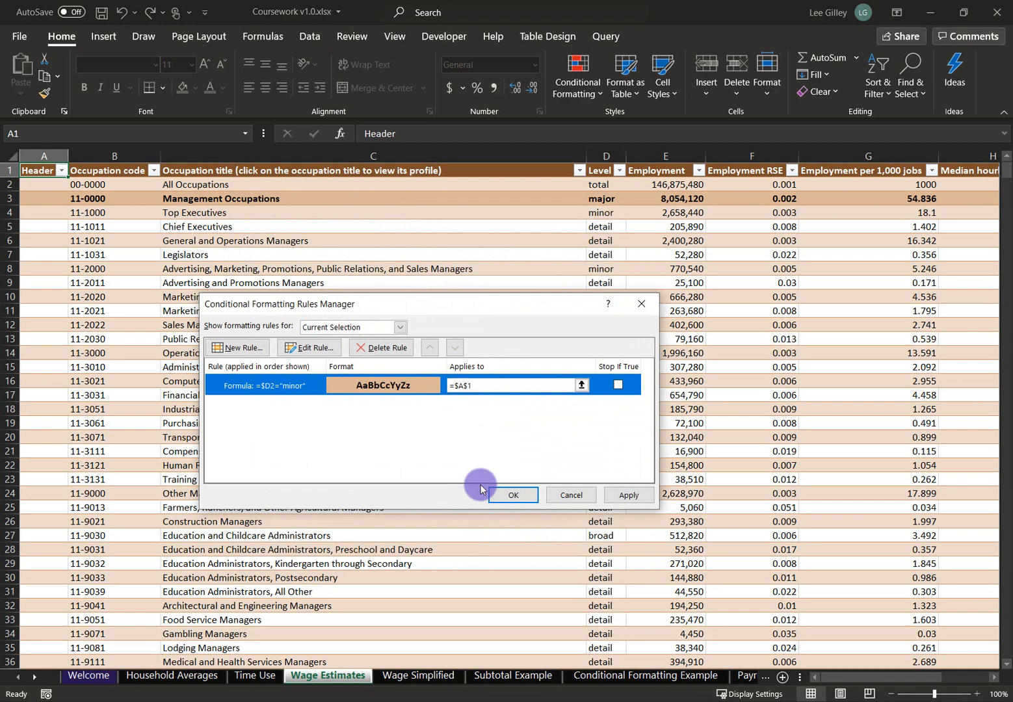
Step: Apply the "minor" rule to the range =$A$2:$K$1041, close the rules manager and return to the first columns
click(581, 385)
click(64, 186)
key(ctrl+a)
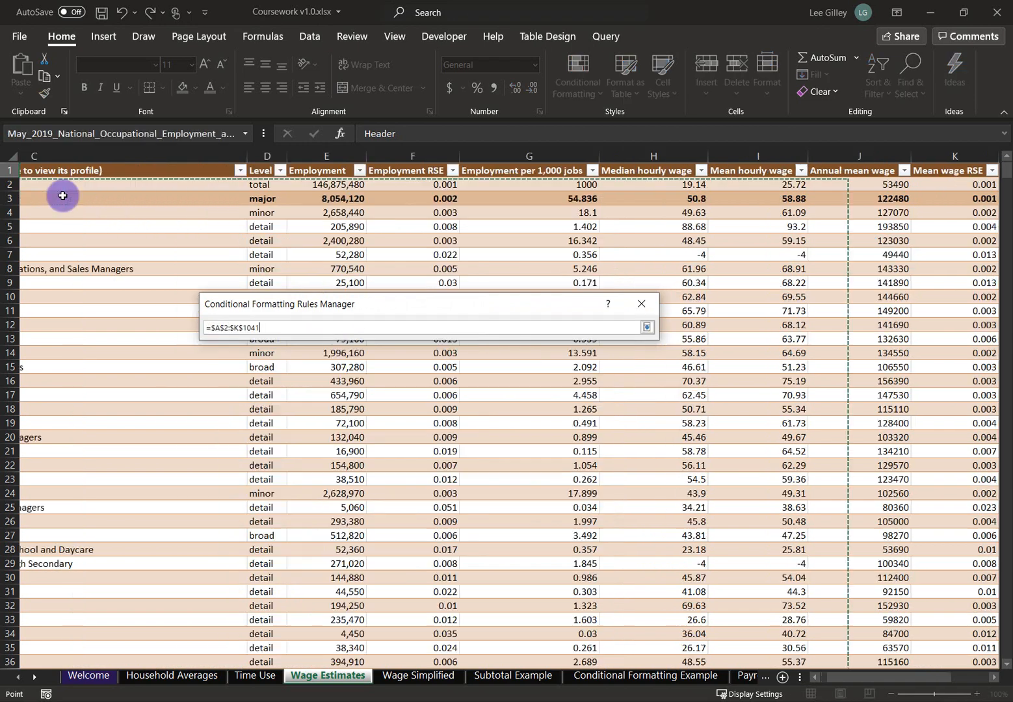
key(Return)
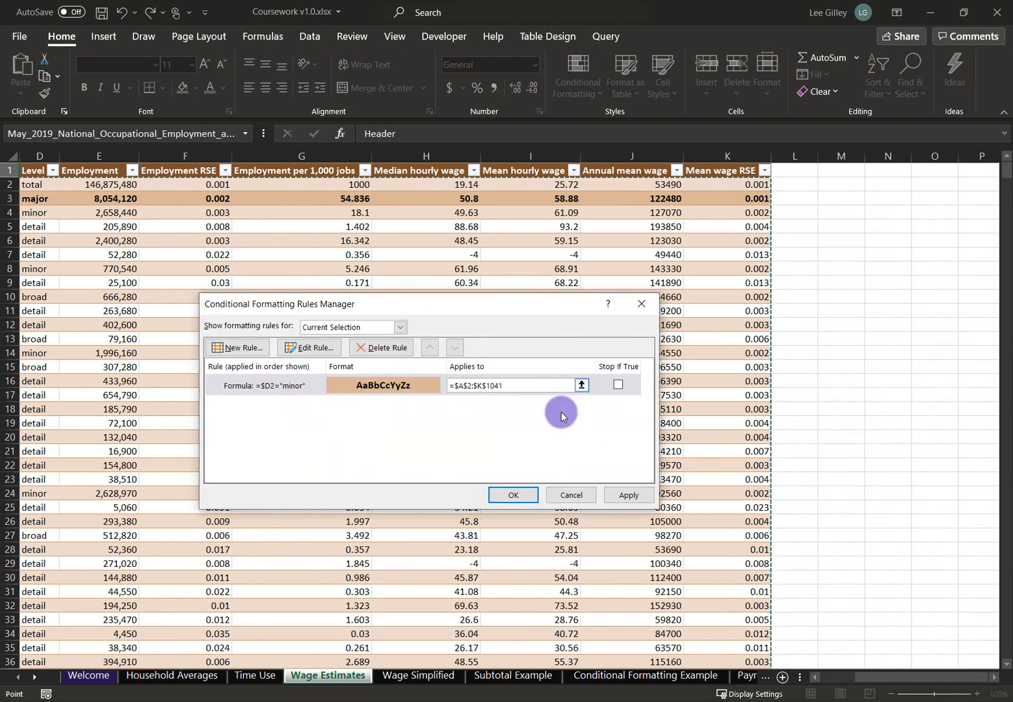
click(621, 493)
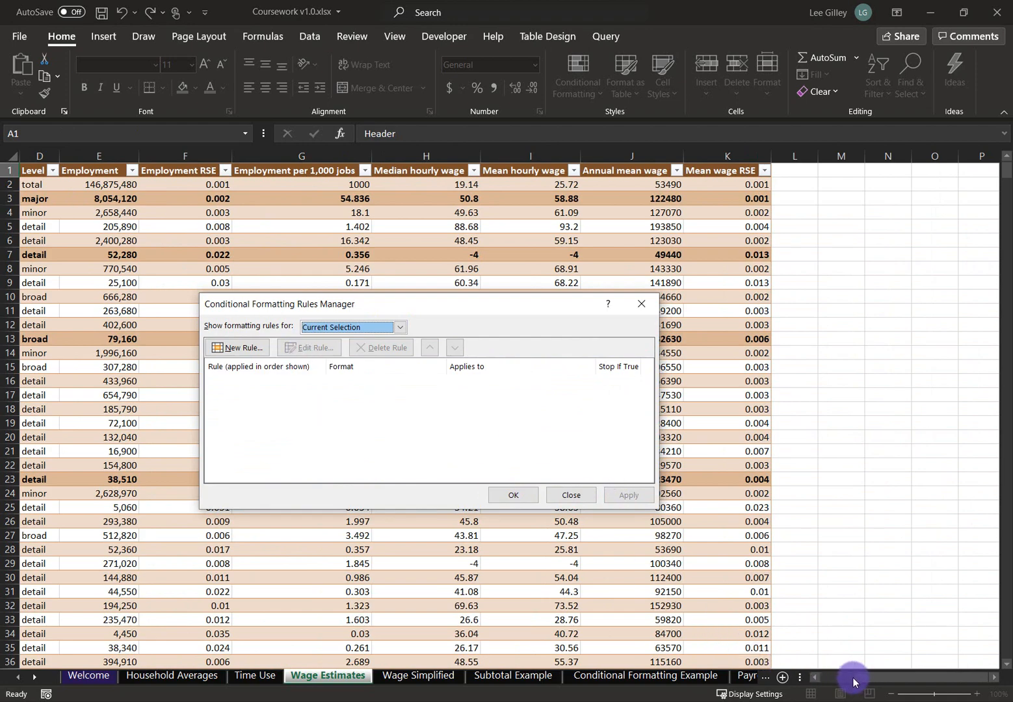
click(560, 493)
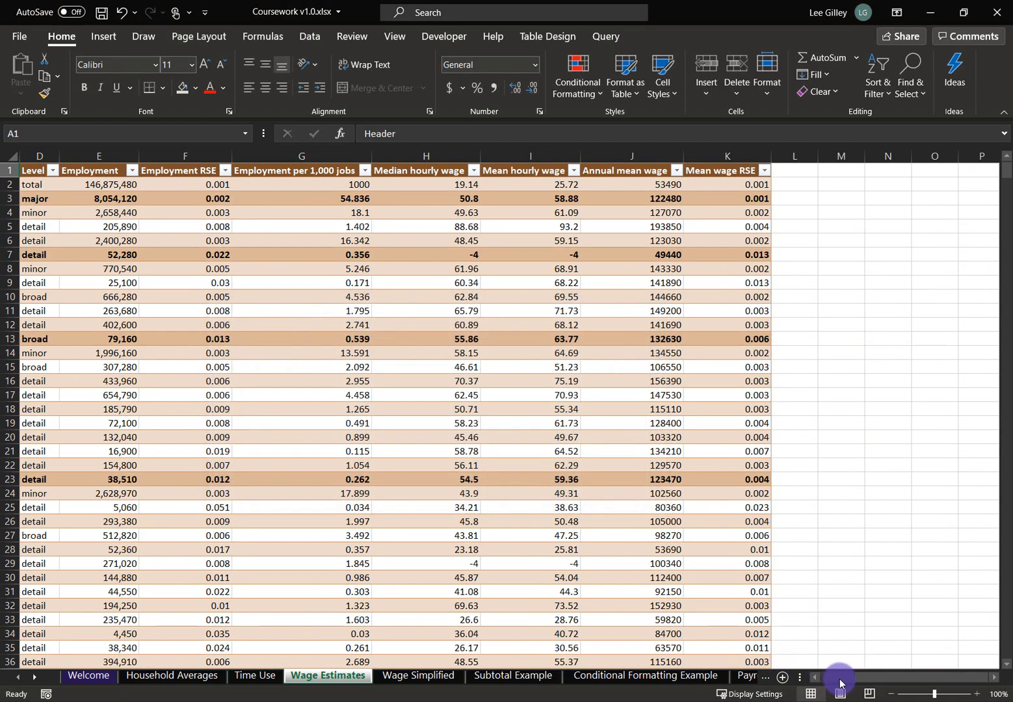
drag(836, 674, 806, 655)
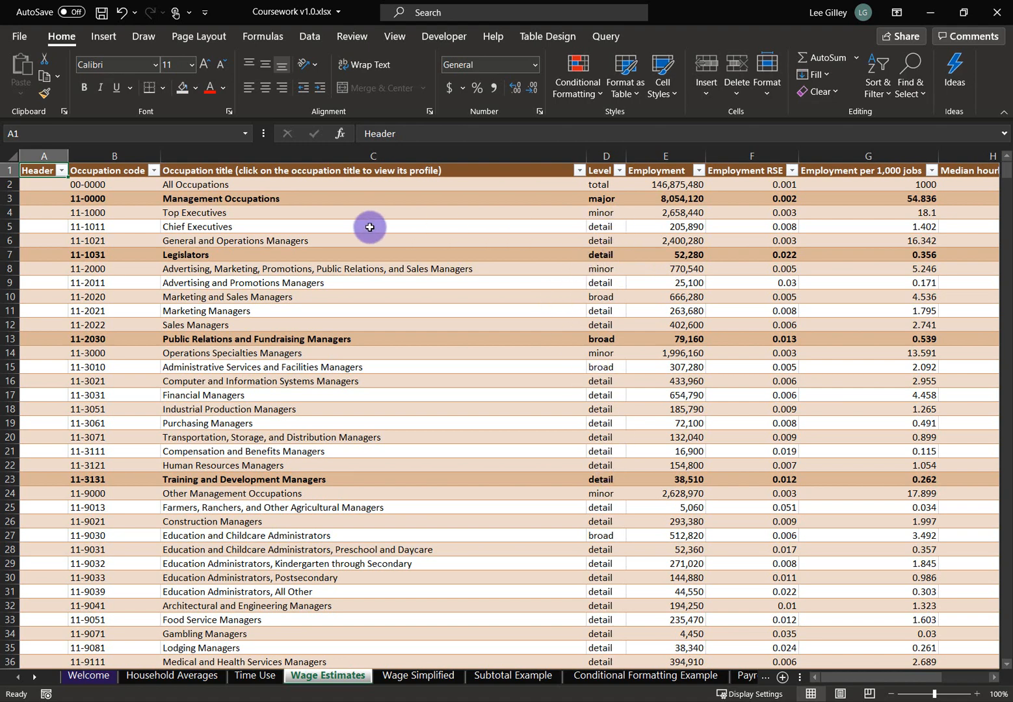
Step: Correct the "minor" conditional formatting rule's formula to =$D2="minor" and apply the change
key(alt+h)
key(l)
key(r)
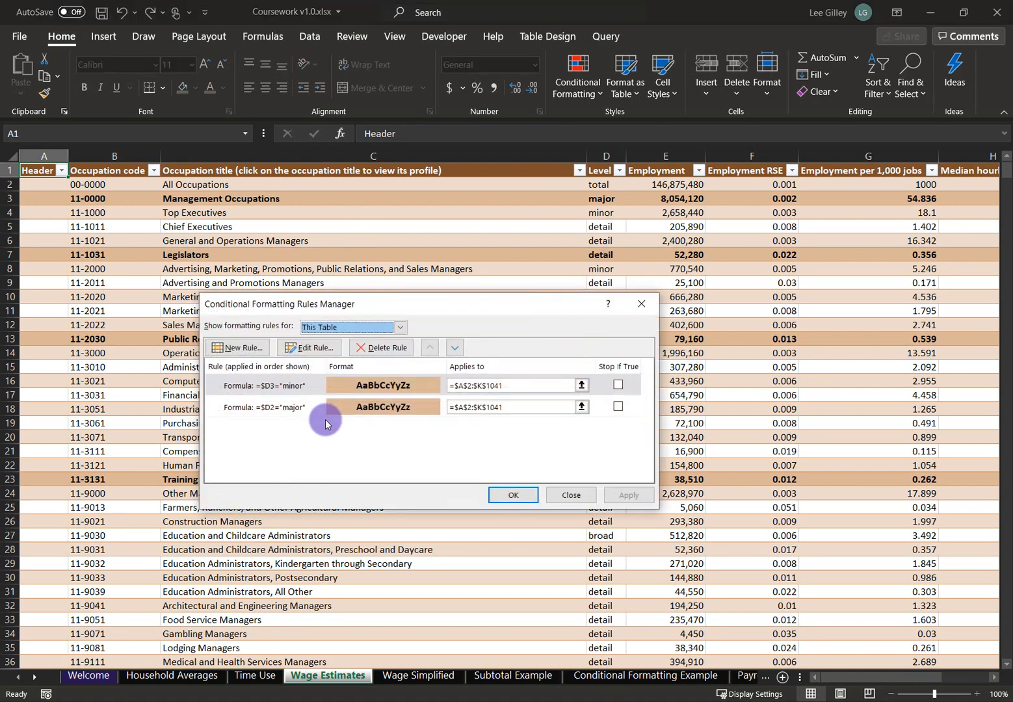
click(296, 386)
click(305, 348)
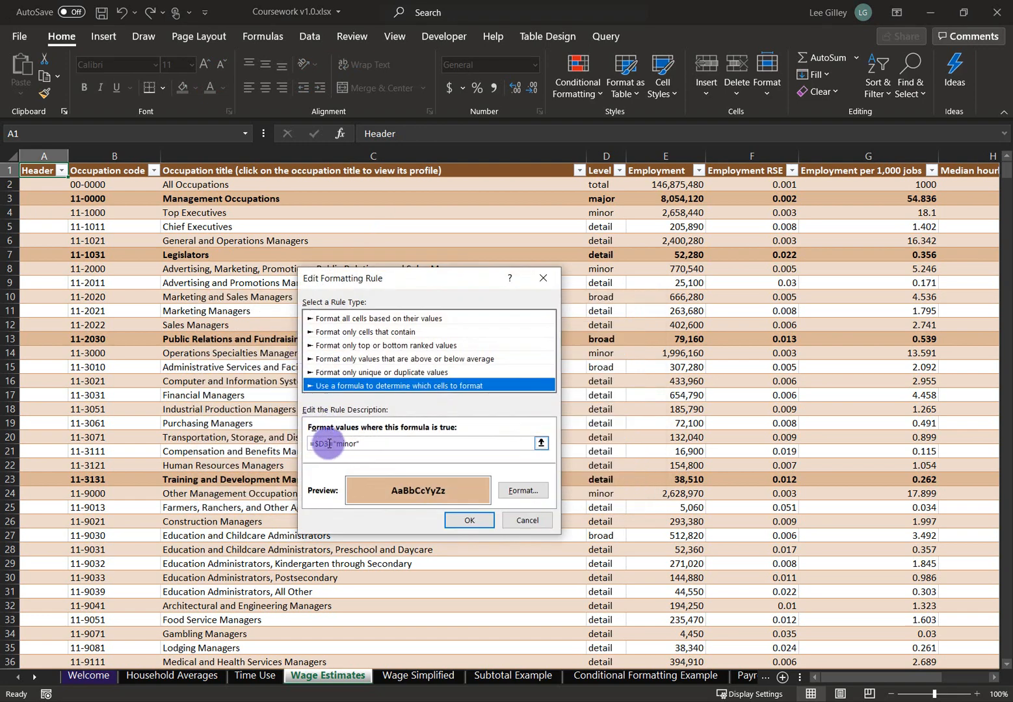
click(328, 443)
key(BackSpace)
text(2)
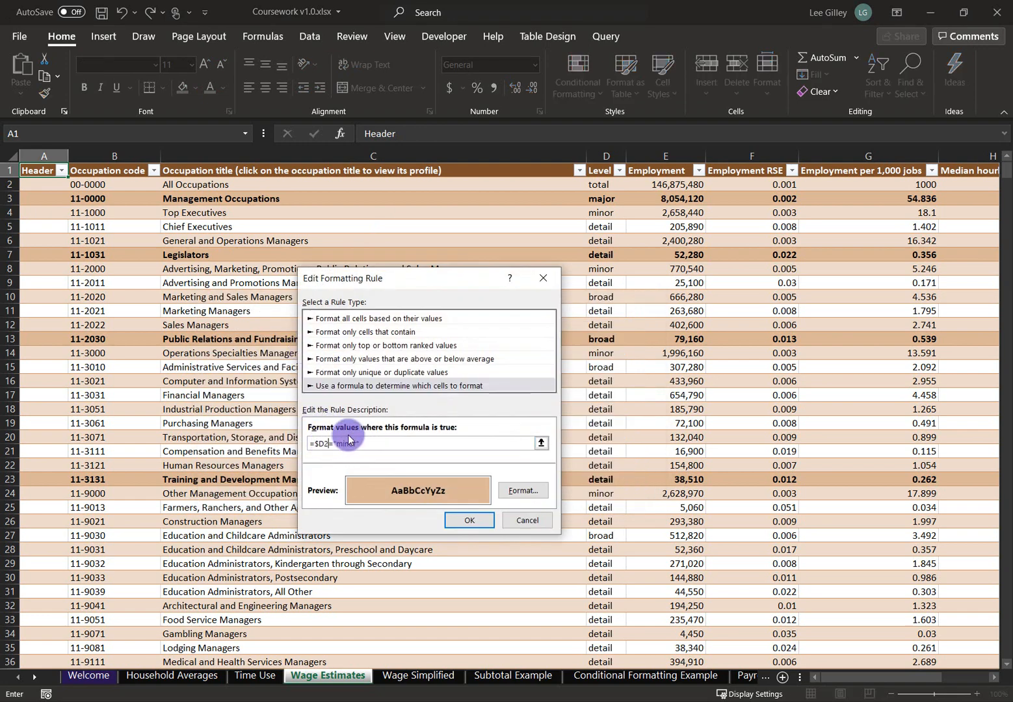
click(455, 519)
click(609, 502)
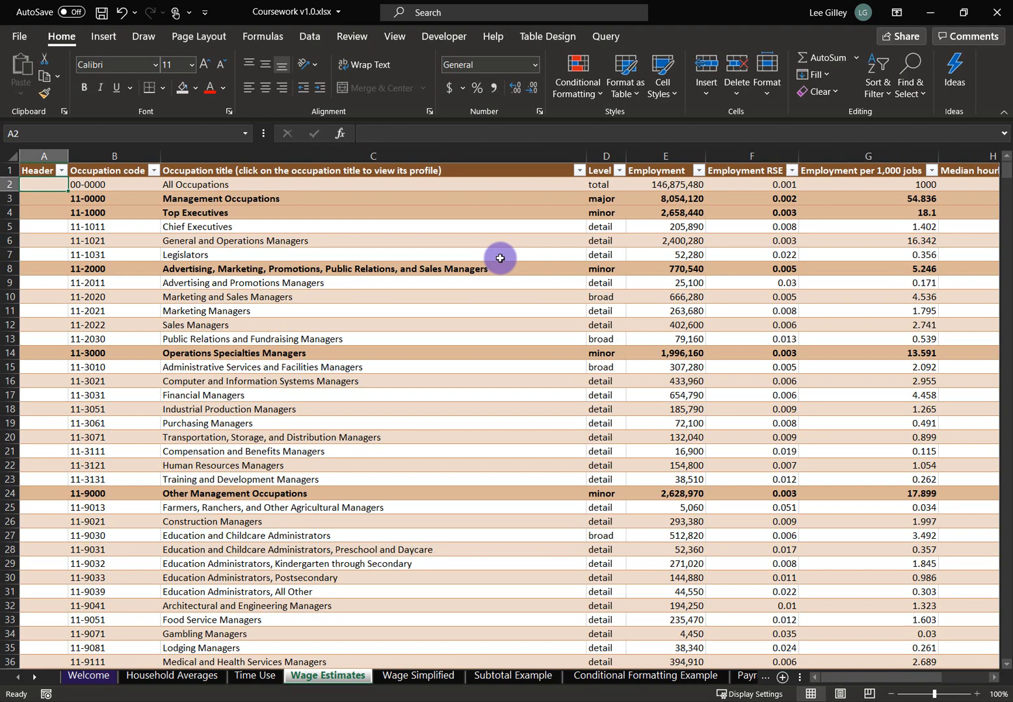
Step: Turn off banded rows for the table and apply the Medium table style with a brown header and light tan body
drag(531, 368, 546, 474)
click(543, 464)
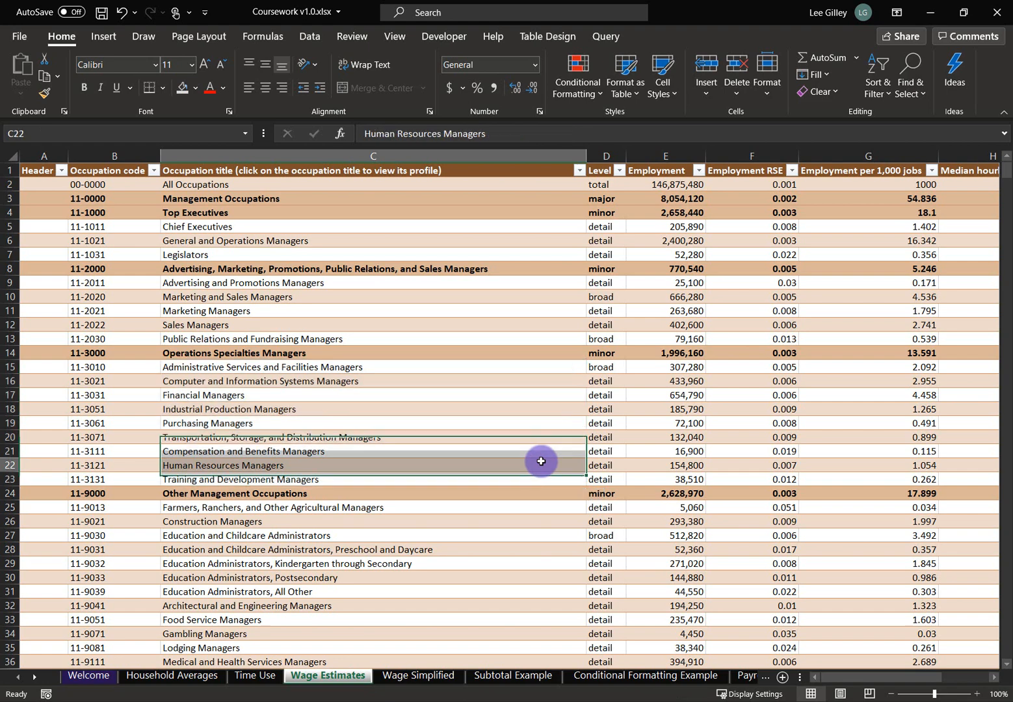
click(541, 35)
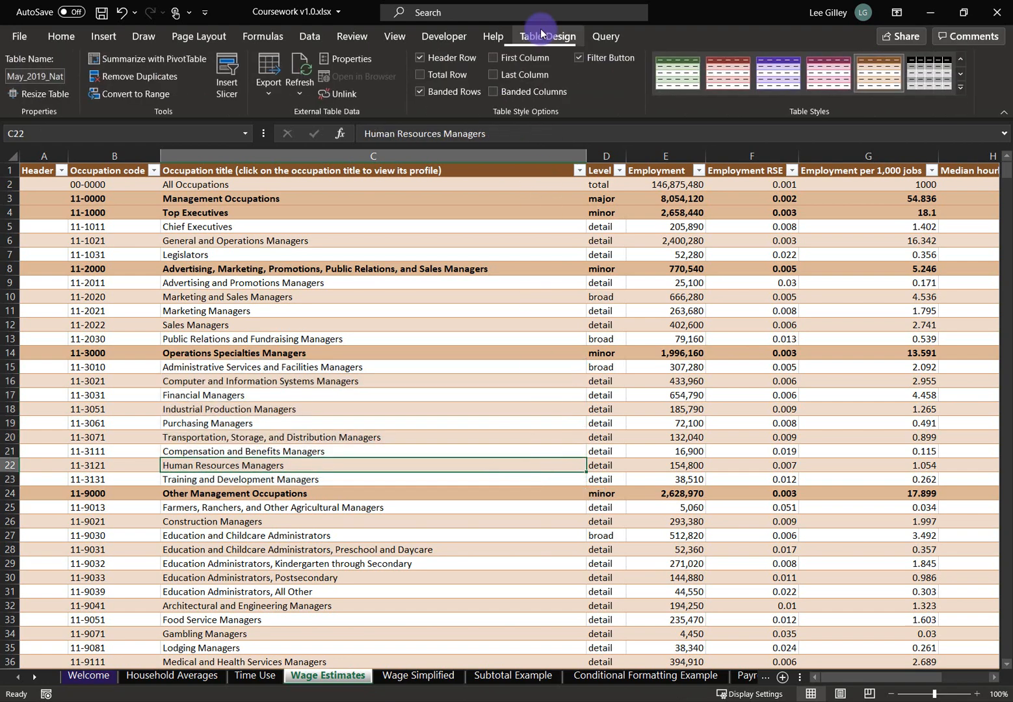
click(462, 93)
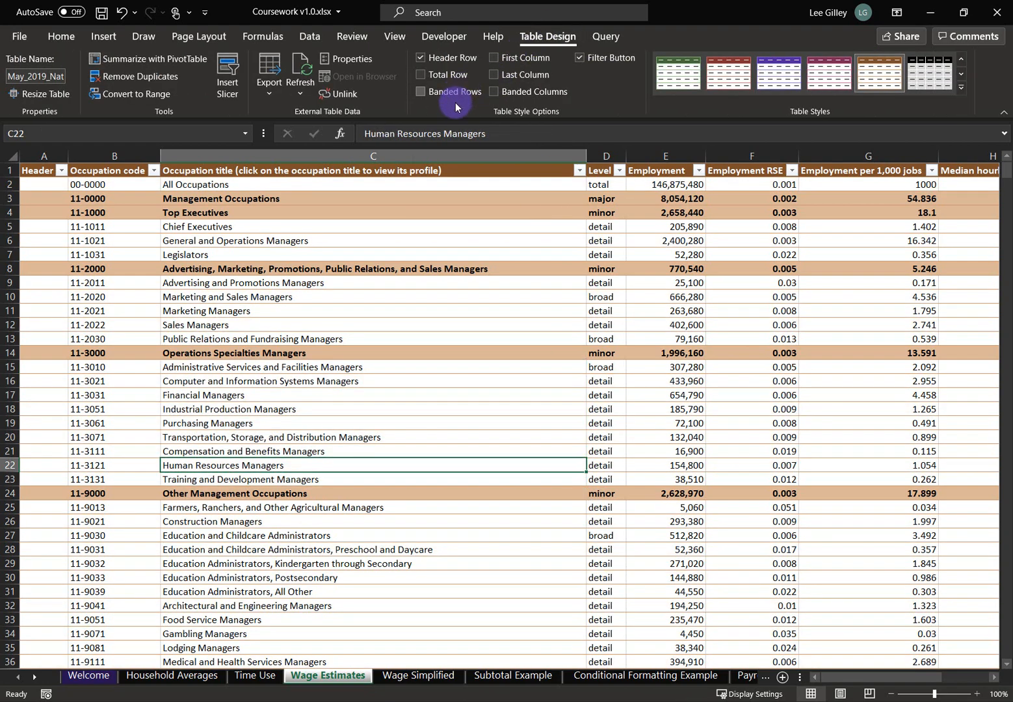
click(960, 86)
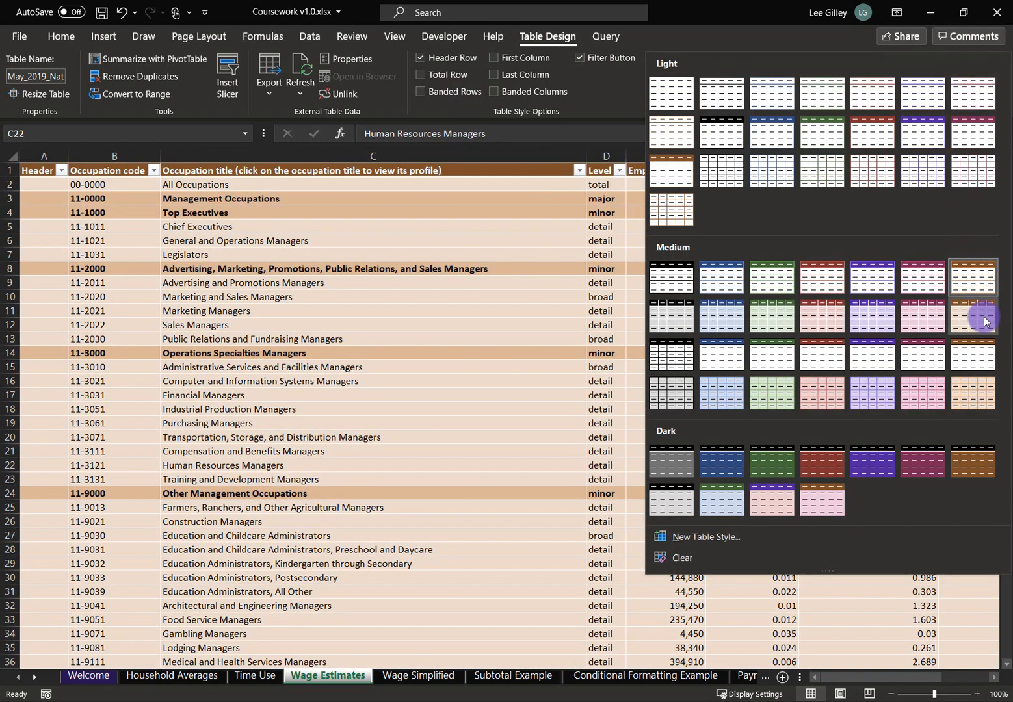
click(967, 318)
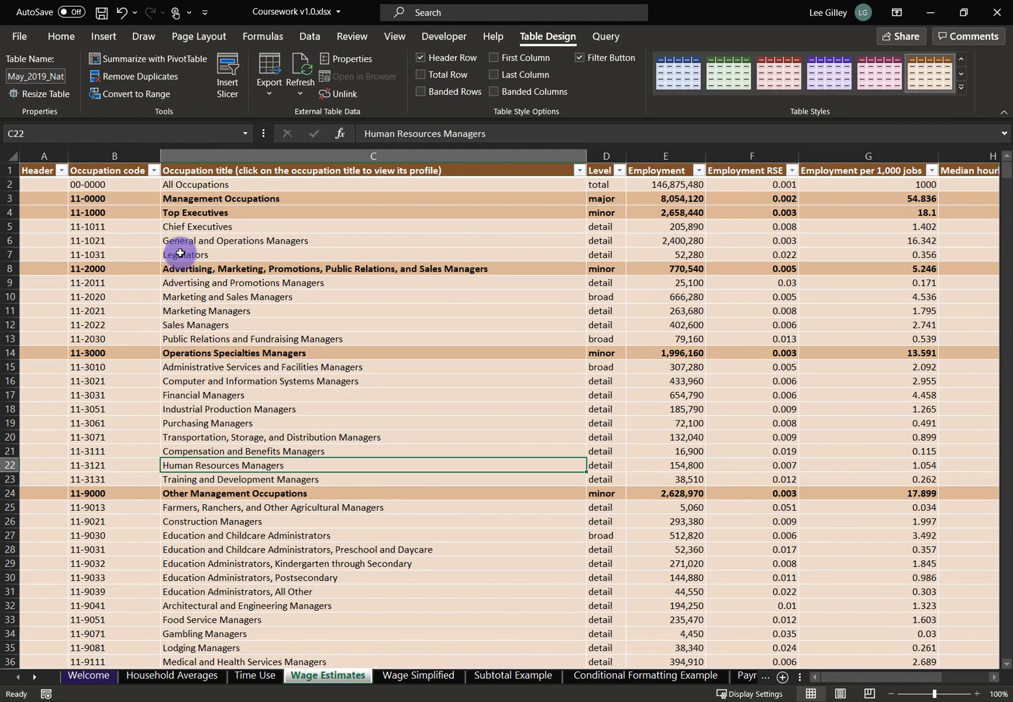
click(186, 228)
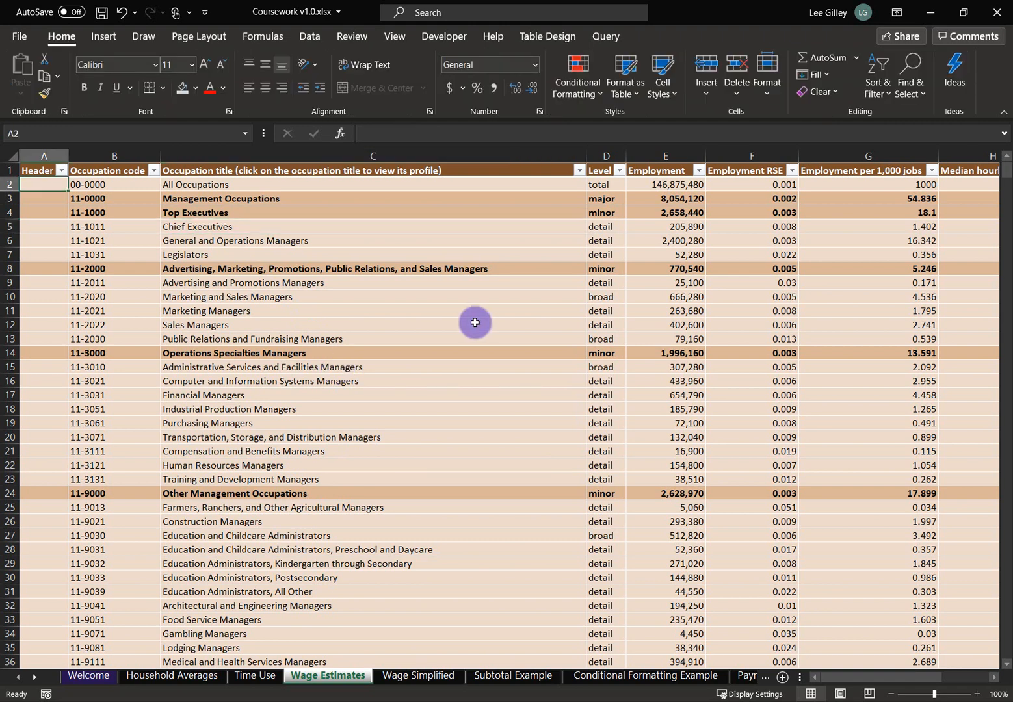
drag(266, 368, 264, 474)
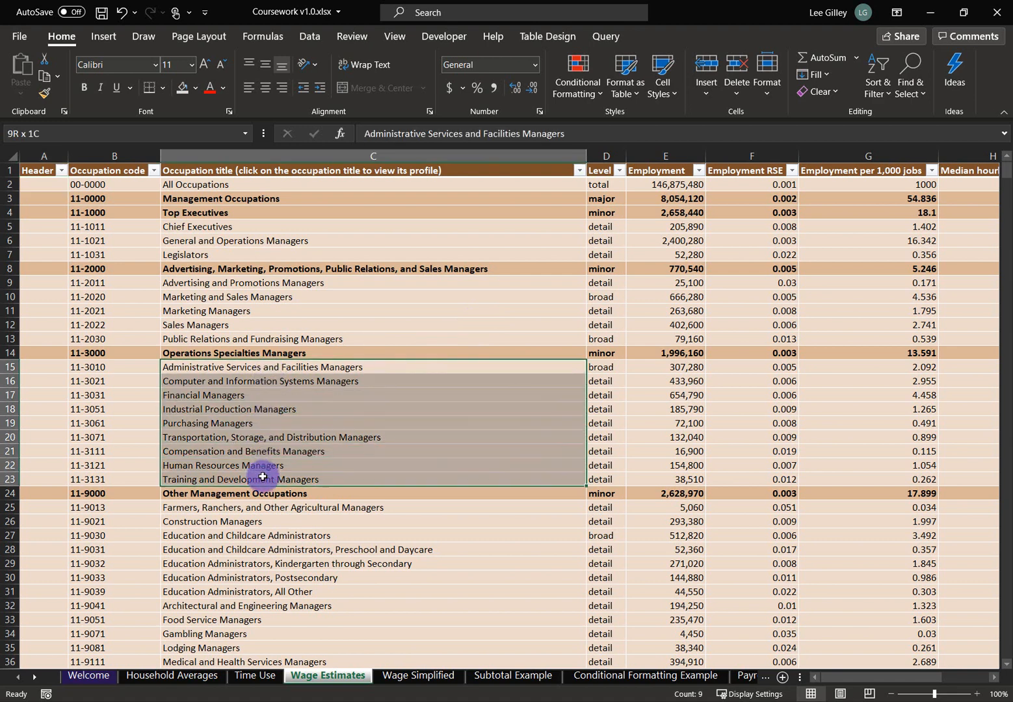
drag(593, 384, 590, 470)
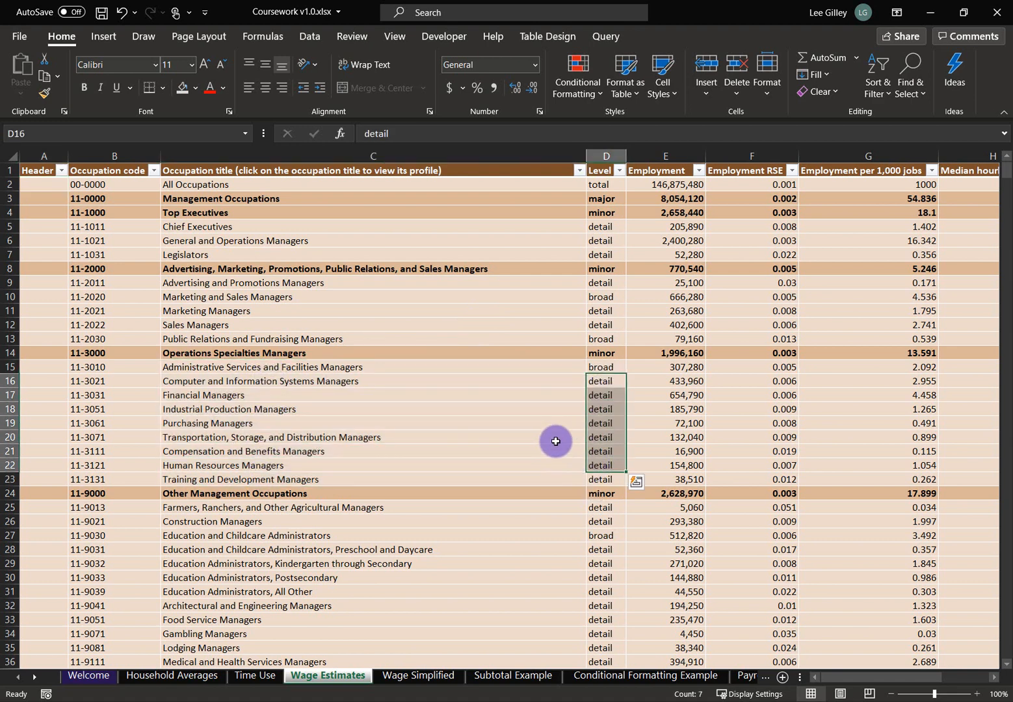
Step: Start a formula-based conditional formatting rule for the Occupation title column's data with the formula =d2="detail"
click(464, 340)
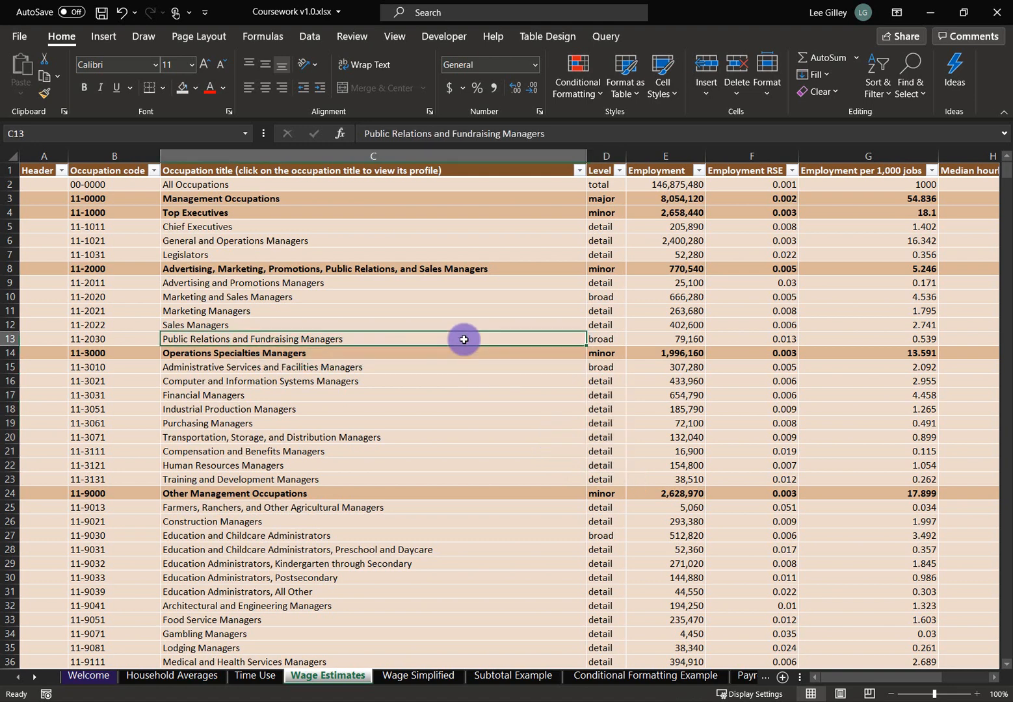
key(ctrl+space)
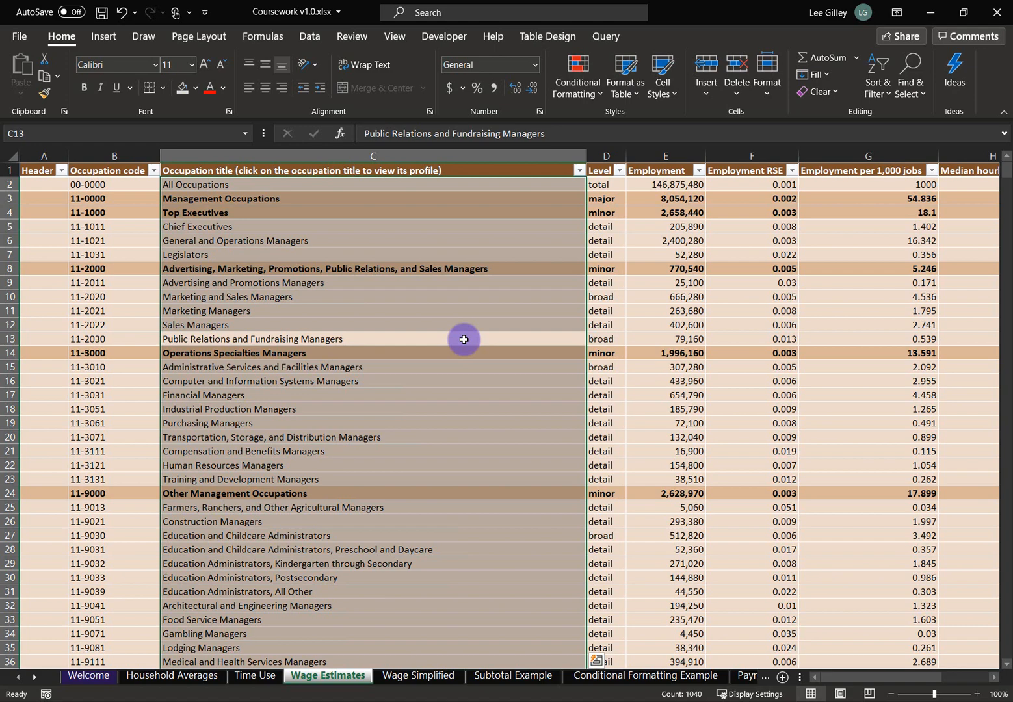
key(alt+h)
key(l)
key(r)
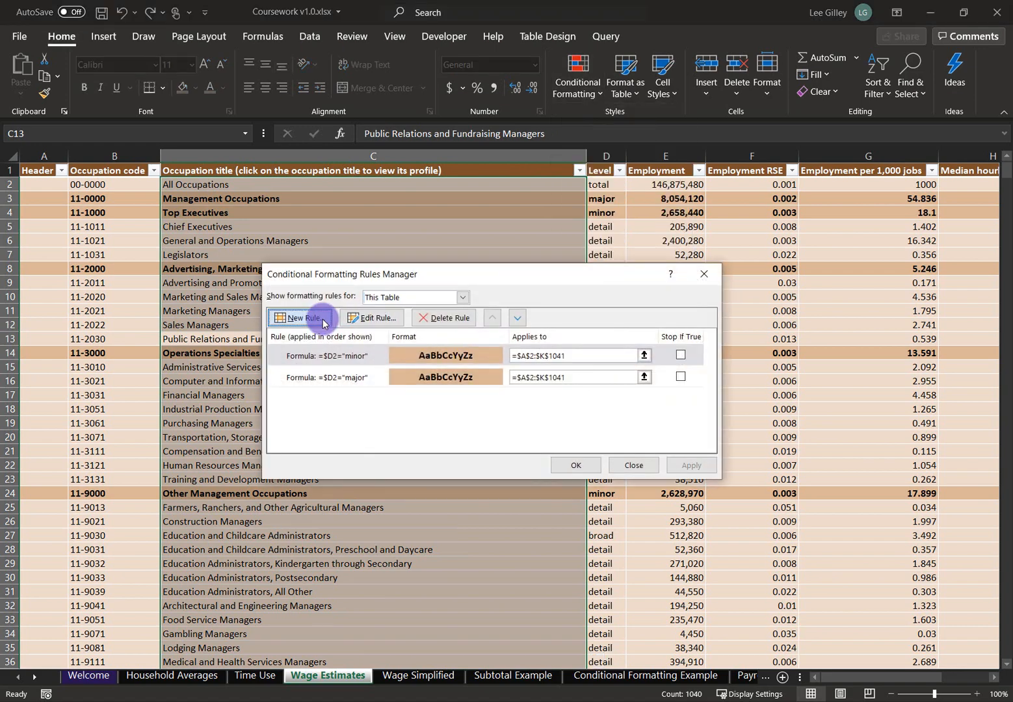
click(323, 319)
click(341, 342)
click(373, 399)
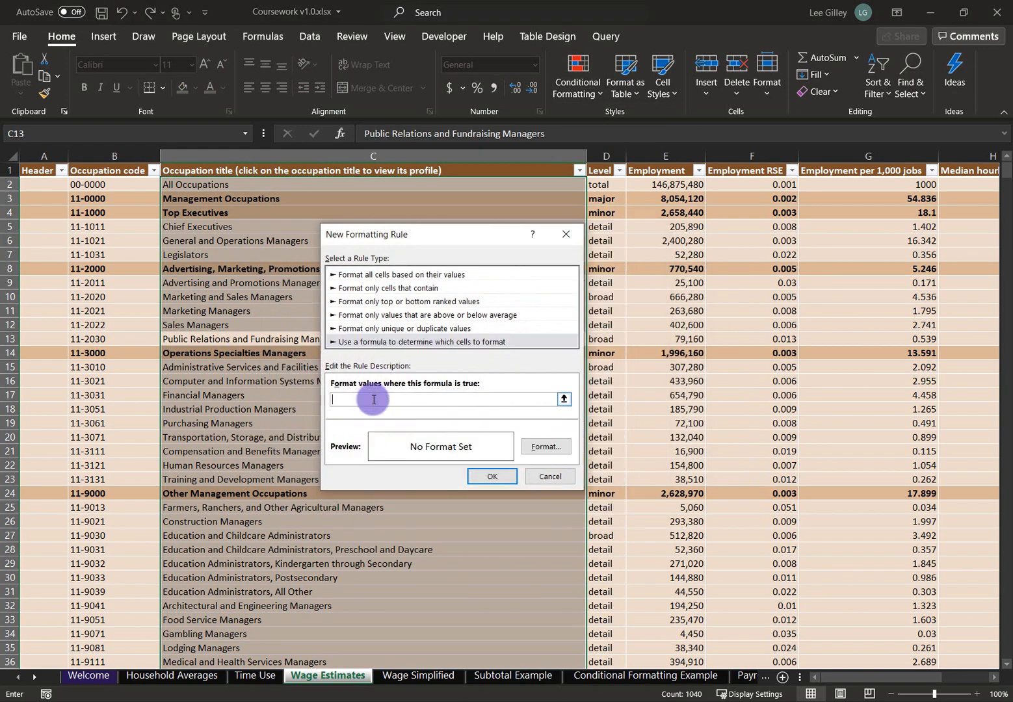
text(=)
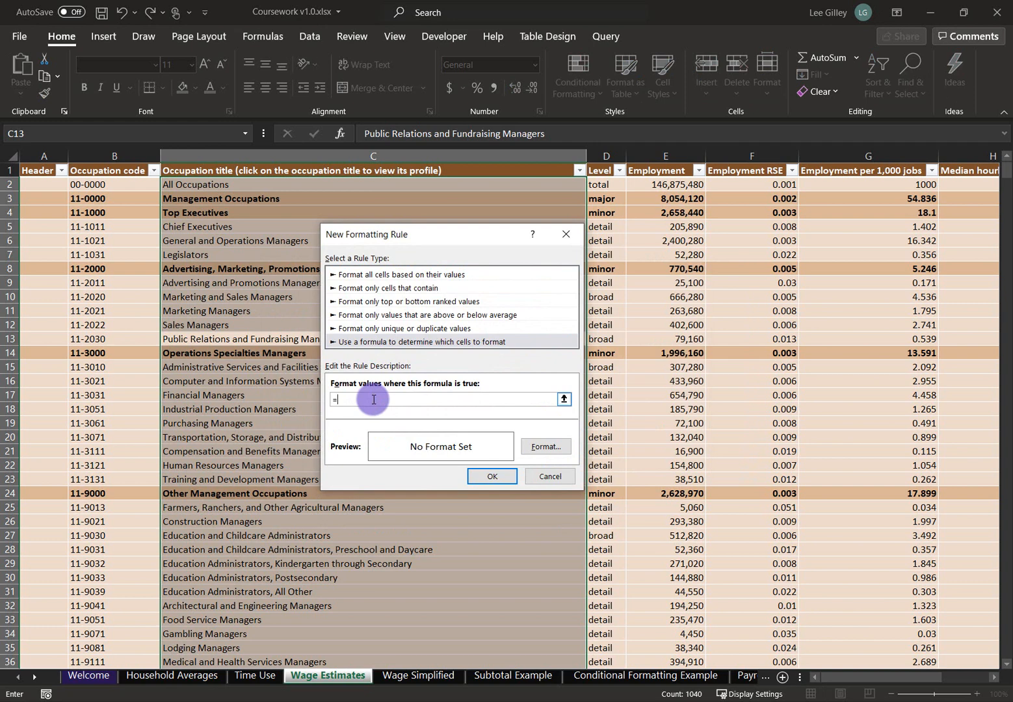
text(d2=)
text(detail")
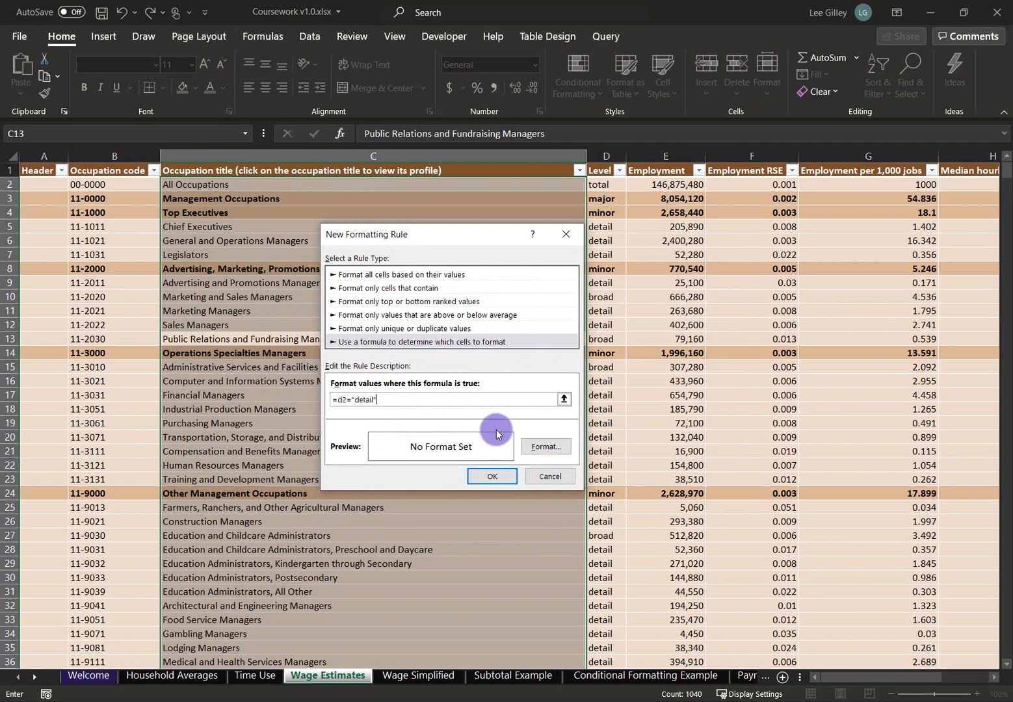
Step: Give the "detail" rule a custom number format of leading spaces followed by @ to indent the titles
click(528, 447)
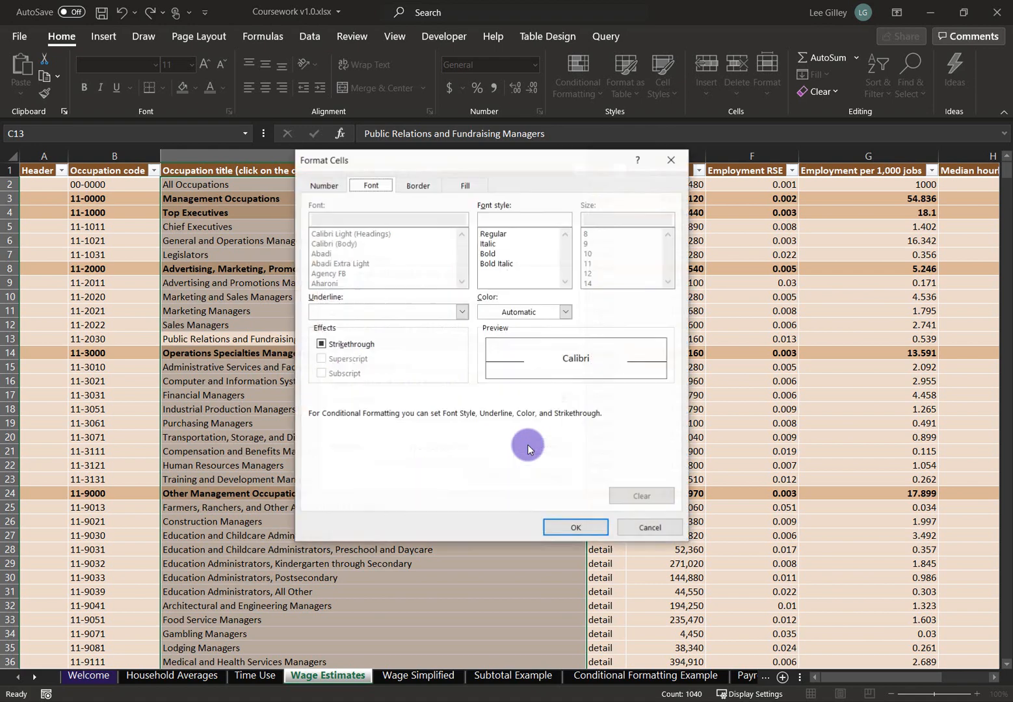
click(323, 185)
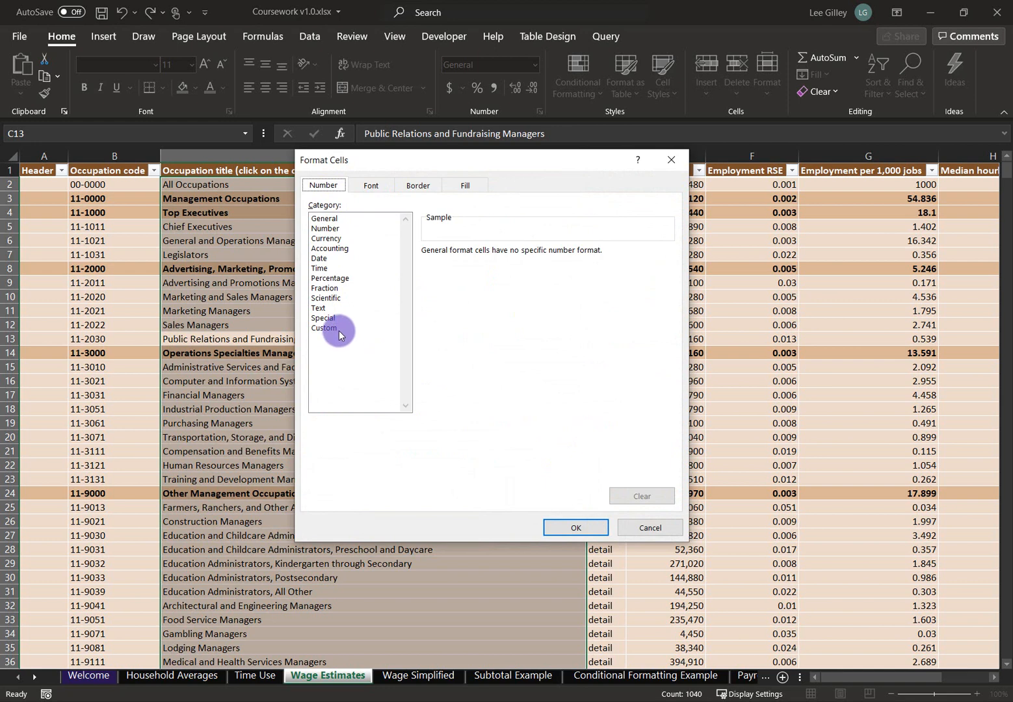
click(338, 330)
double_click(475, 263)
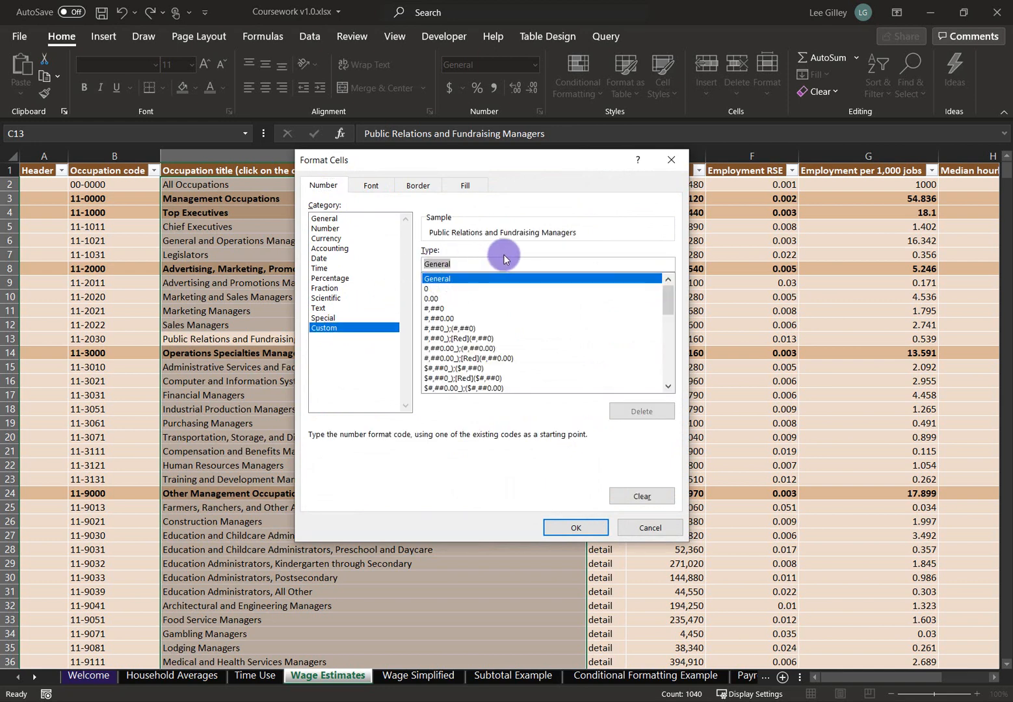
key(BackSpace)
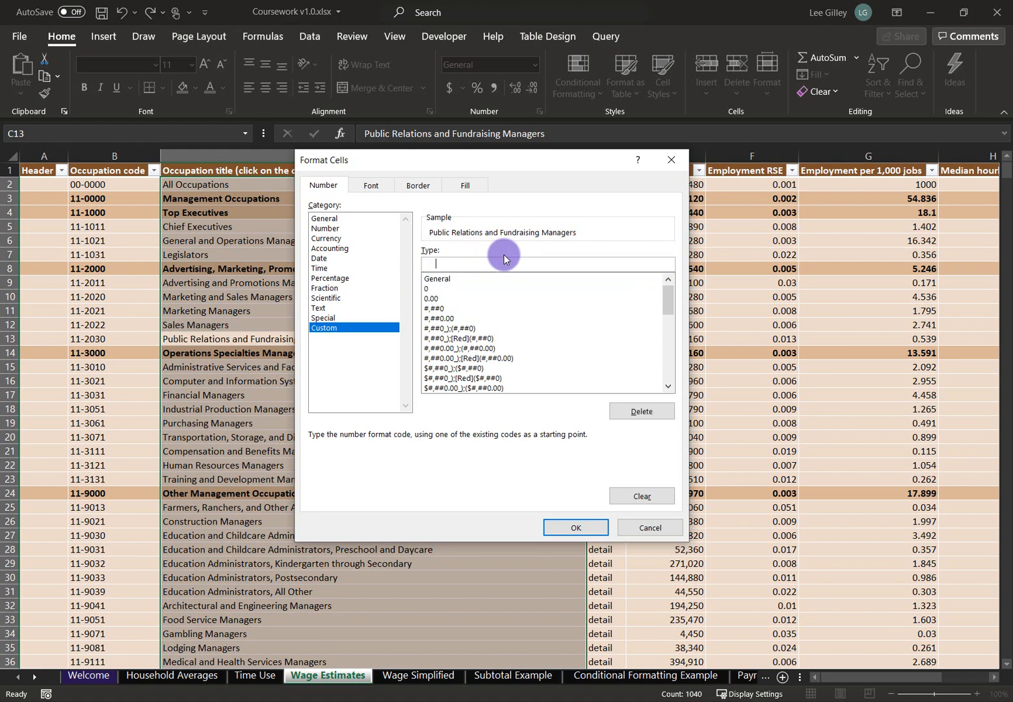
text(@)
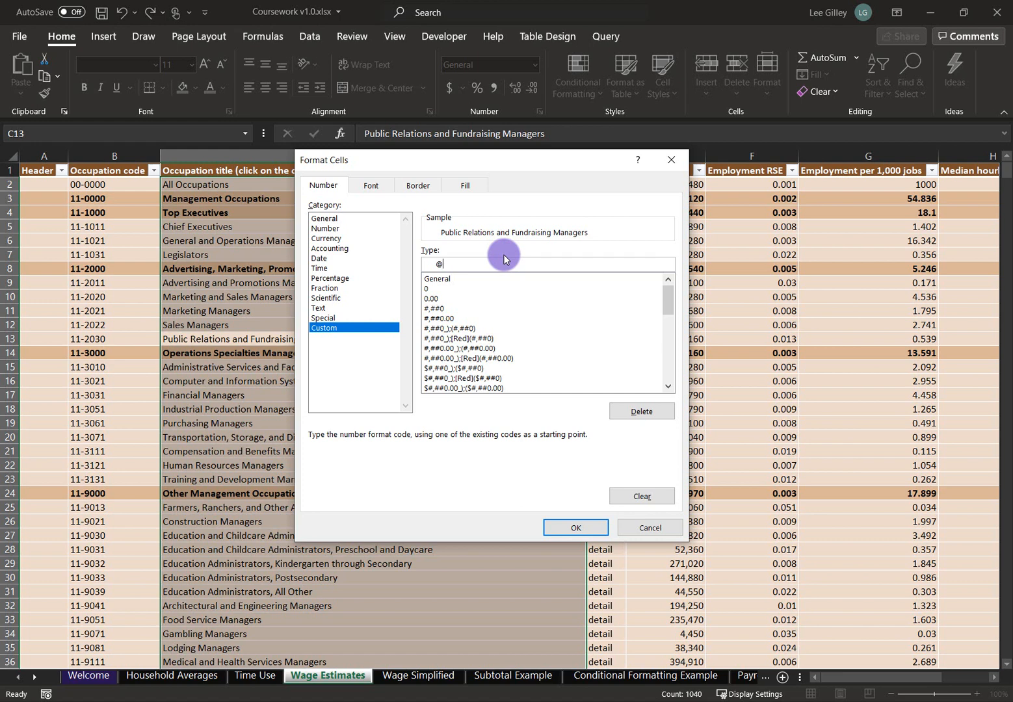
drag(438, 263, 409, 265)
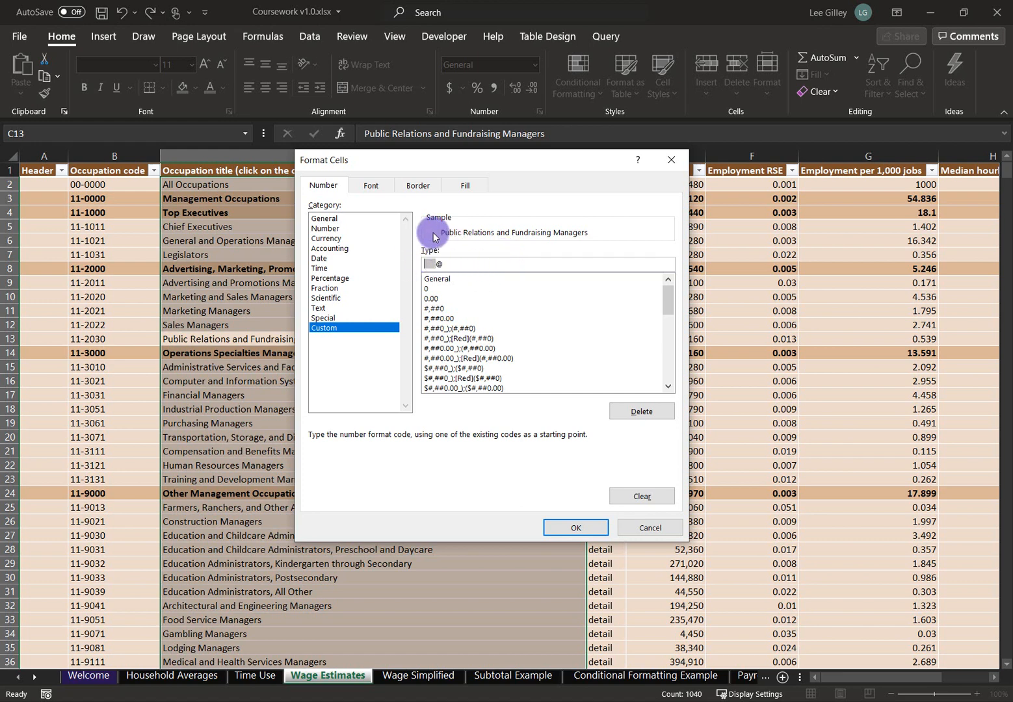
click(575, 527)
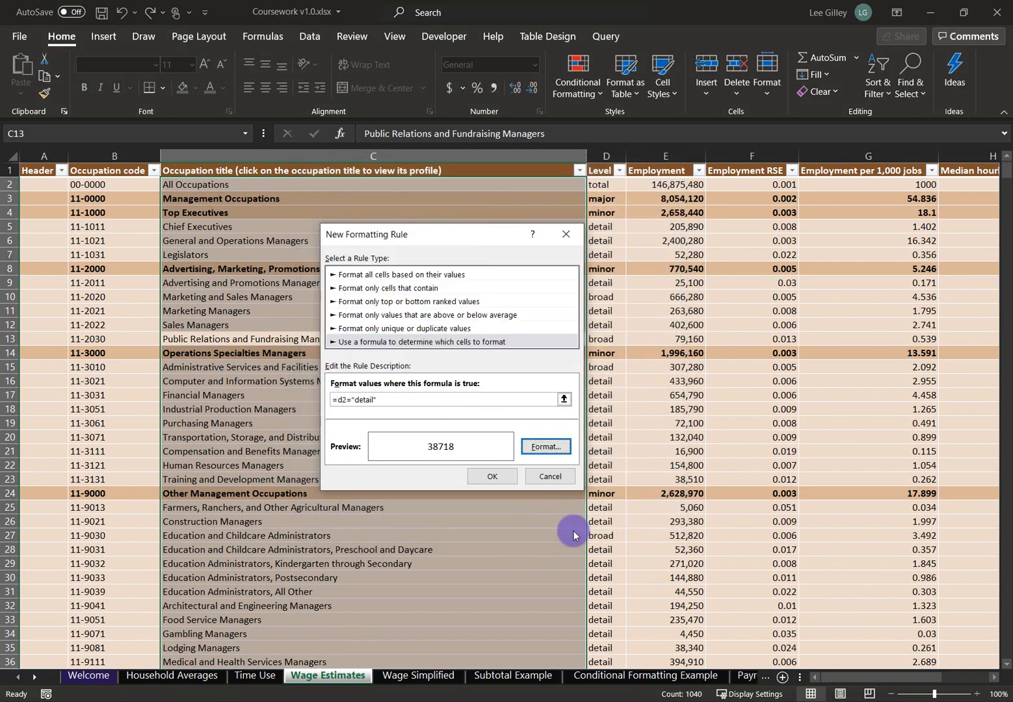
Step: Add the Italic font style to the "detail" rule, create the rule and apply it to the Occupation title column
click(546, 447)
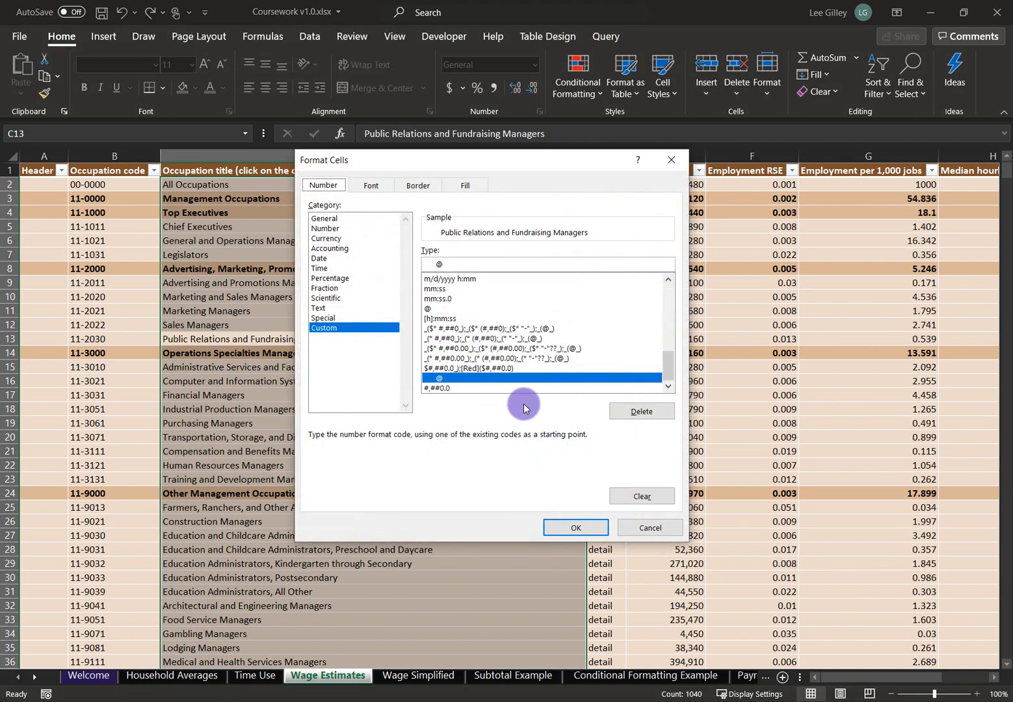
click(379, 188)
click(488, 244)
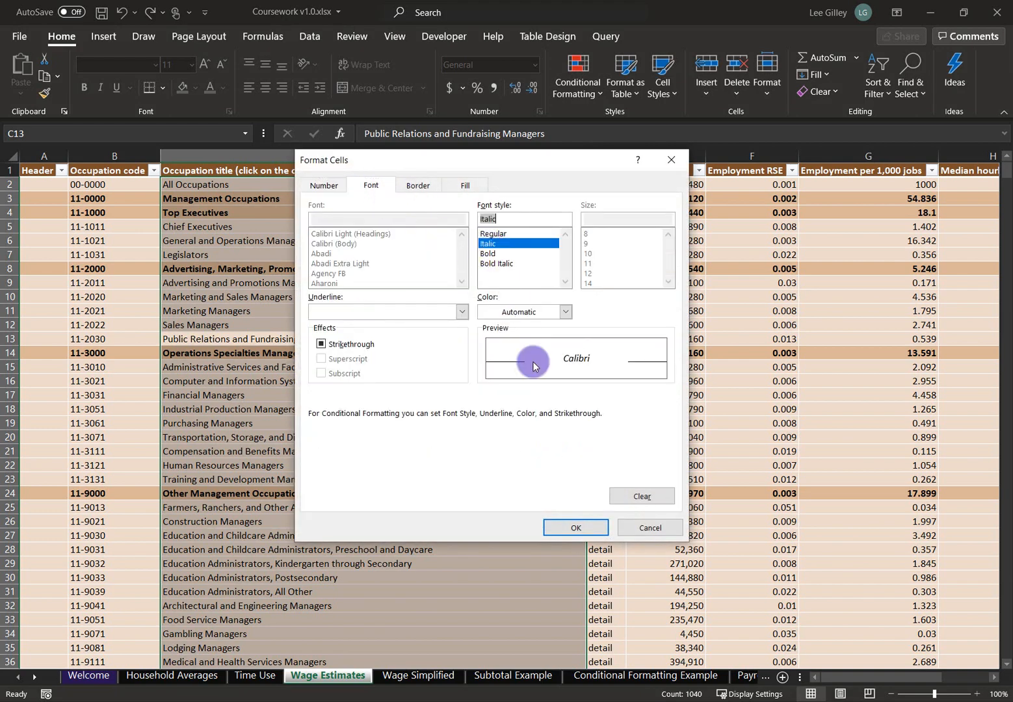
click(573, 532)
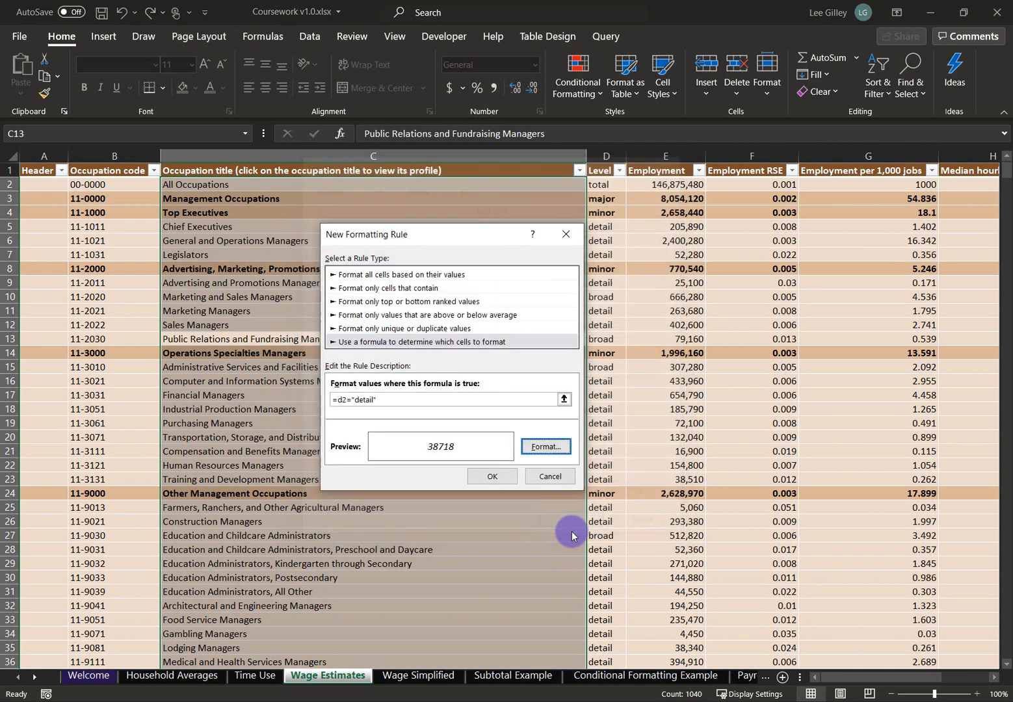
click(489, 477)
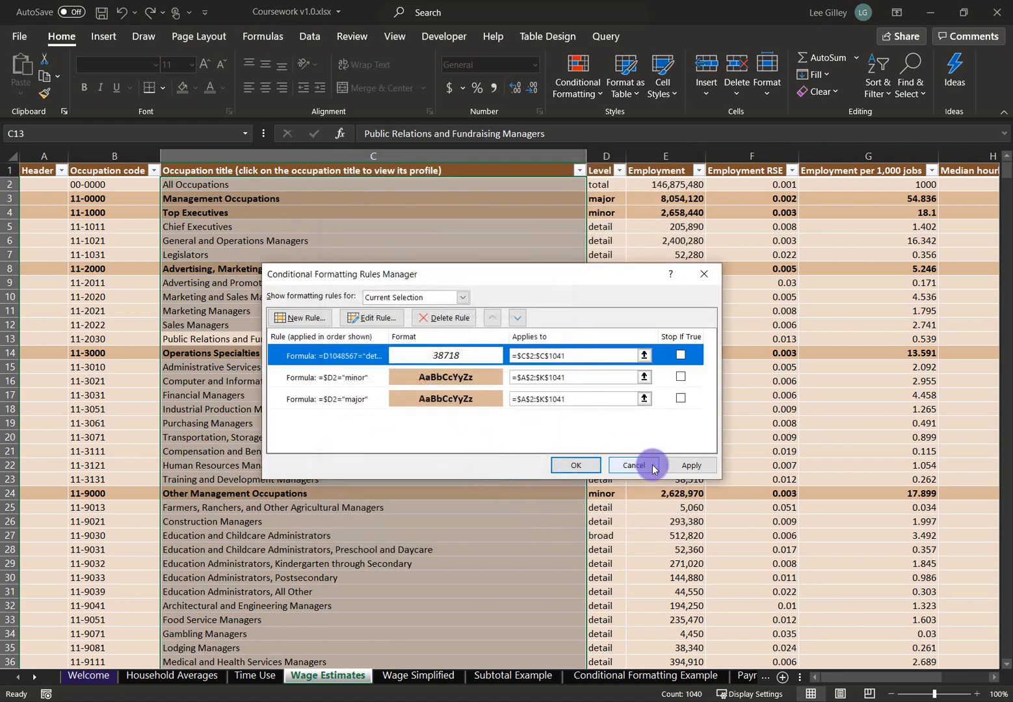
click(689, 466)
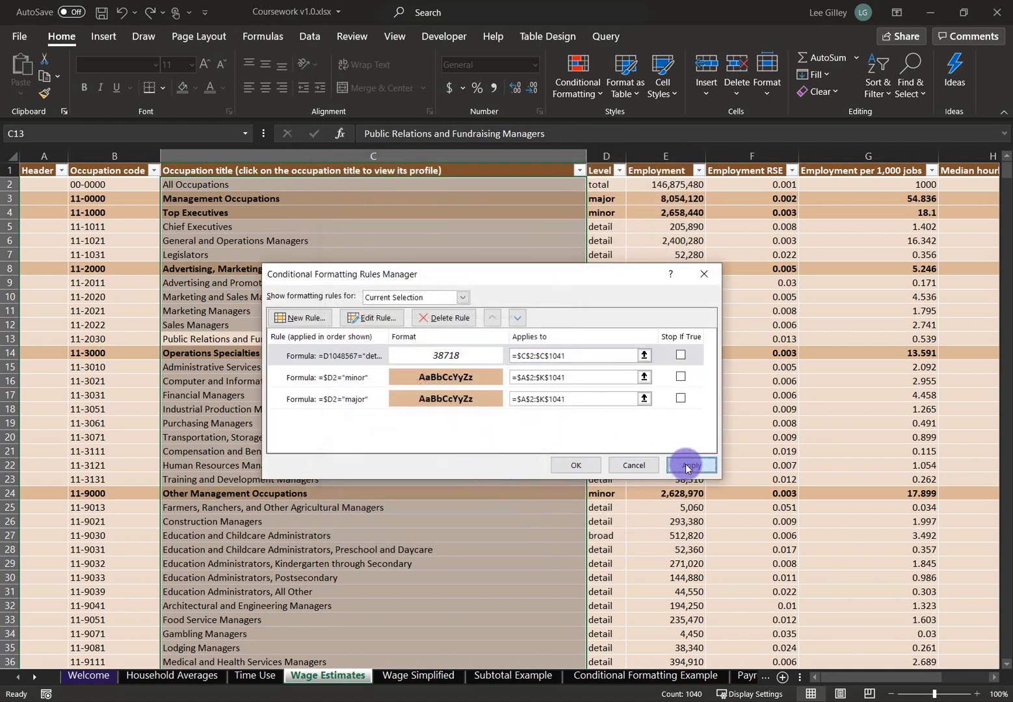
click(576, 465)
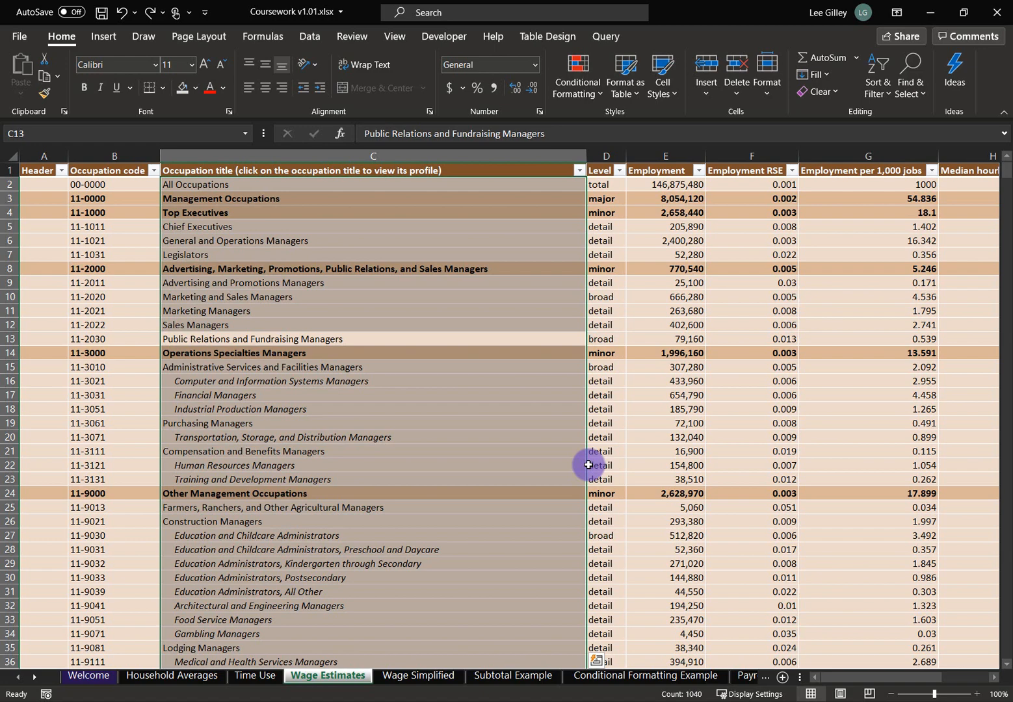
Step: Correct the "detail" rule's formula to =D2="detail", apply it, close the rules manager and deselect the column
key(alt+h)
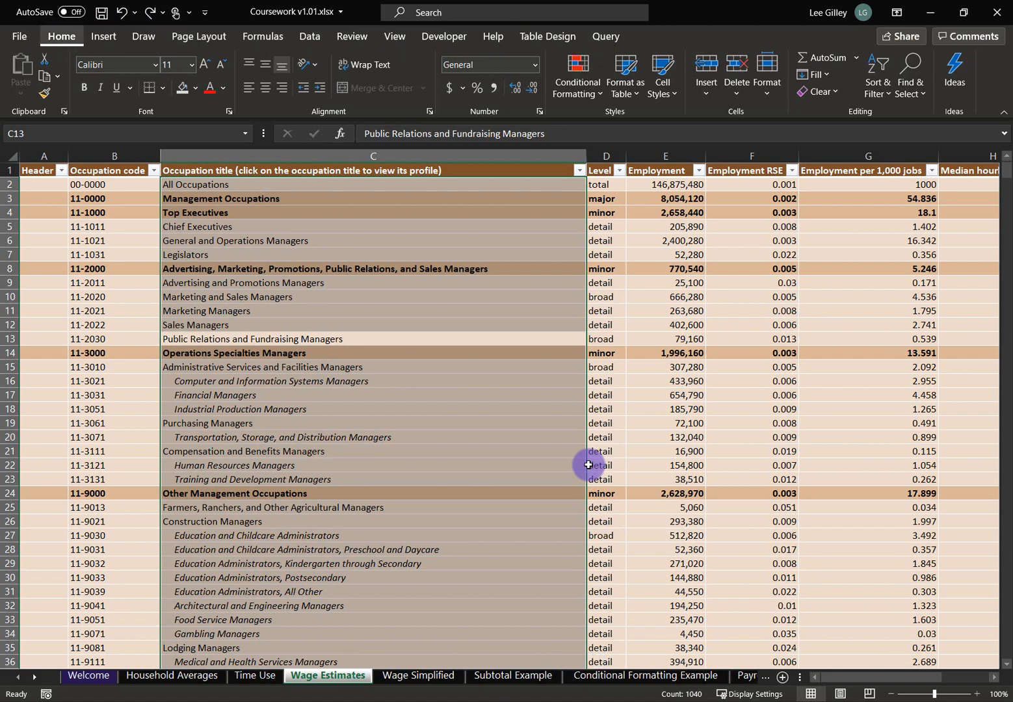
key(l)
key(r)
click(349, 317)
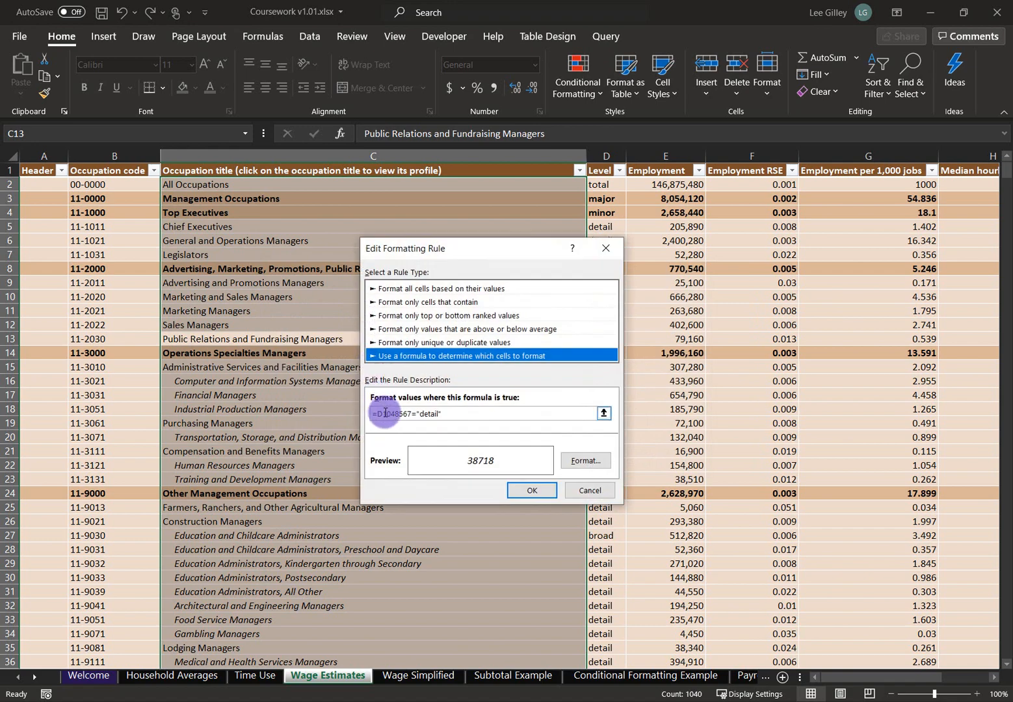
drag(384, 413, 412, 414)
text(2)
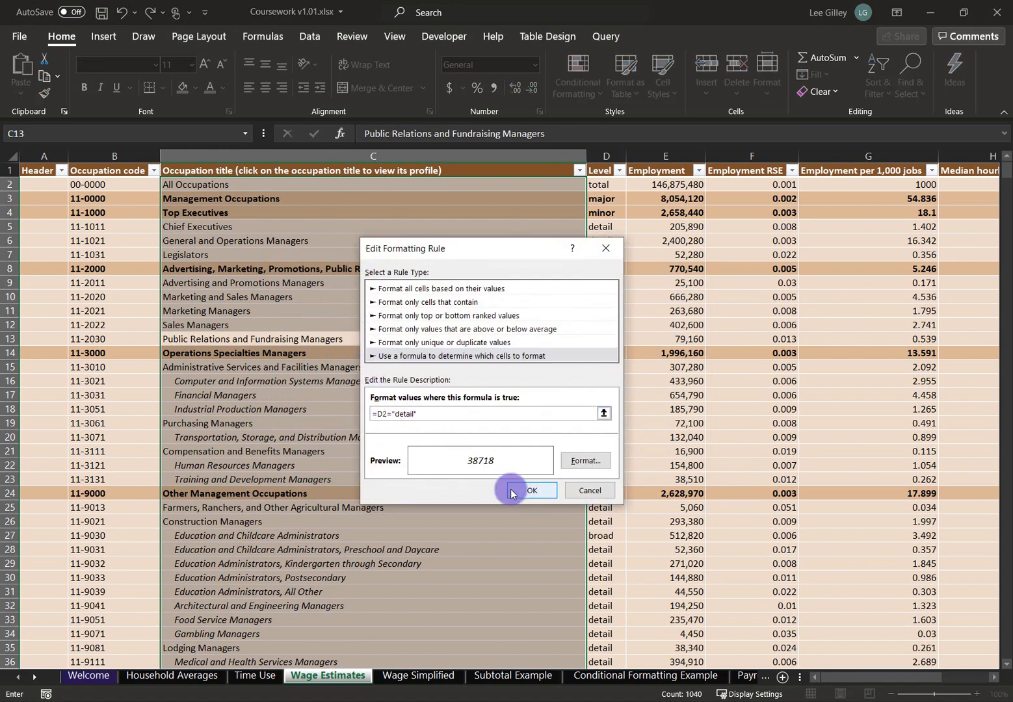
click(532, 490)
click(691, 465)
click(575, 465)
click(666, 459)
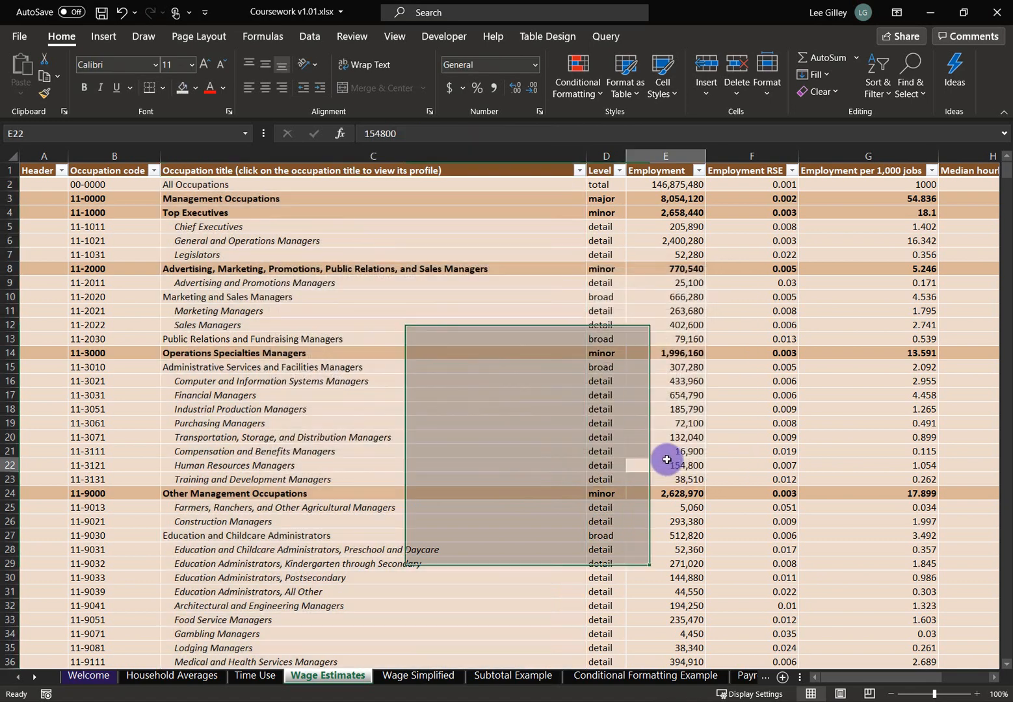